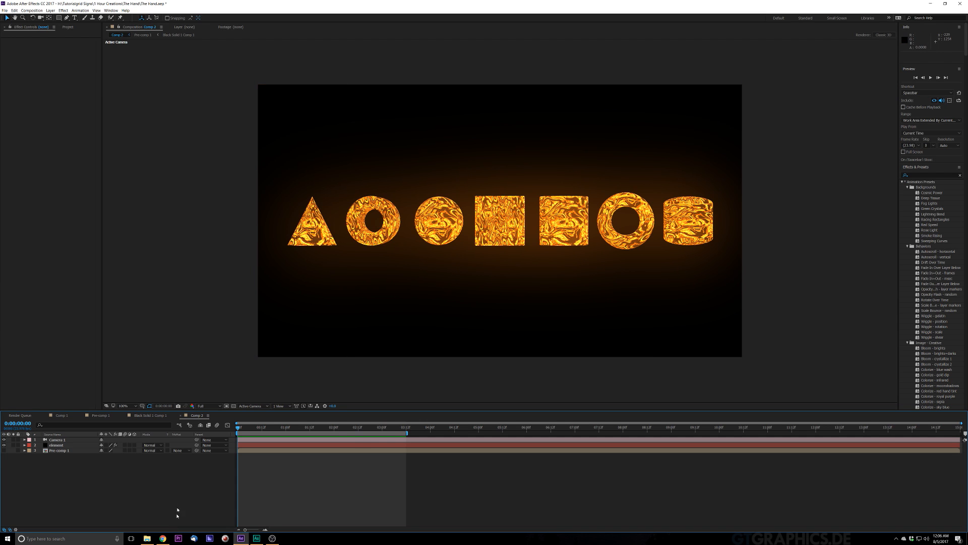
View the Facebook page in Chrome, return to After Effects and preview the molten shapes animation in Comp 2.
{"action": "left_click", "coordinate": [162, 539]}
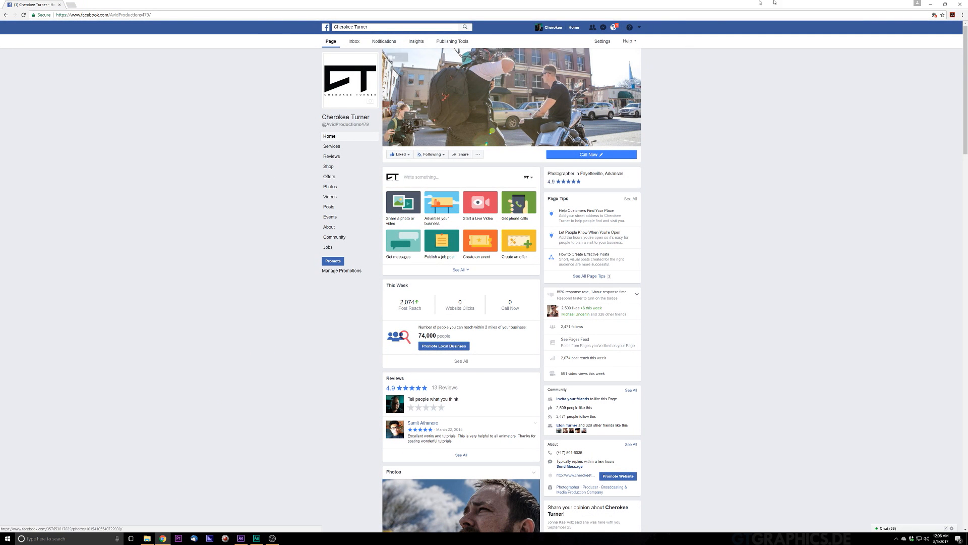
{"action": "left_click", "coordinate": [931, 4]}
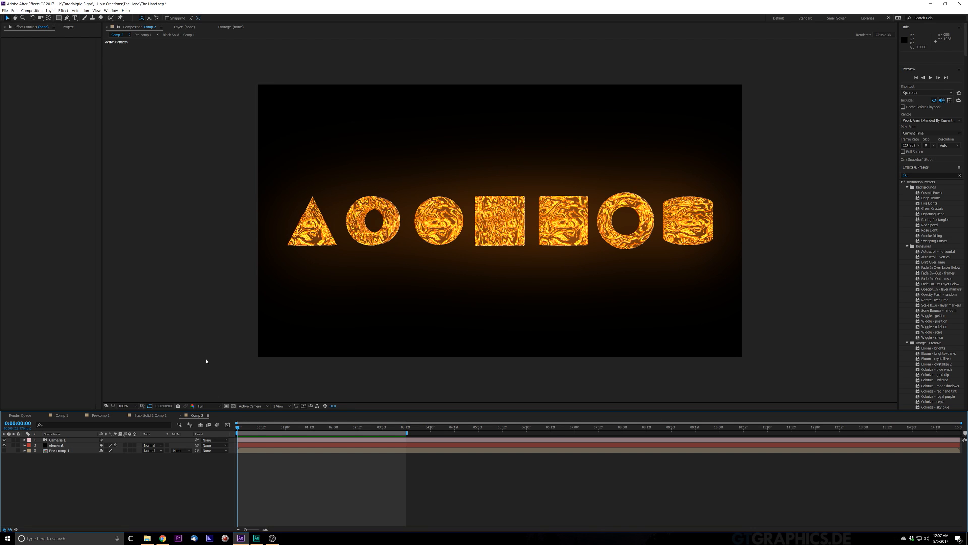
{"action": "key", "text": "space"}
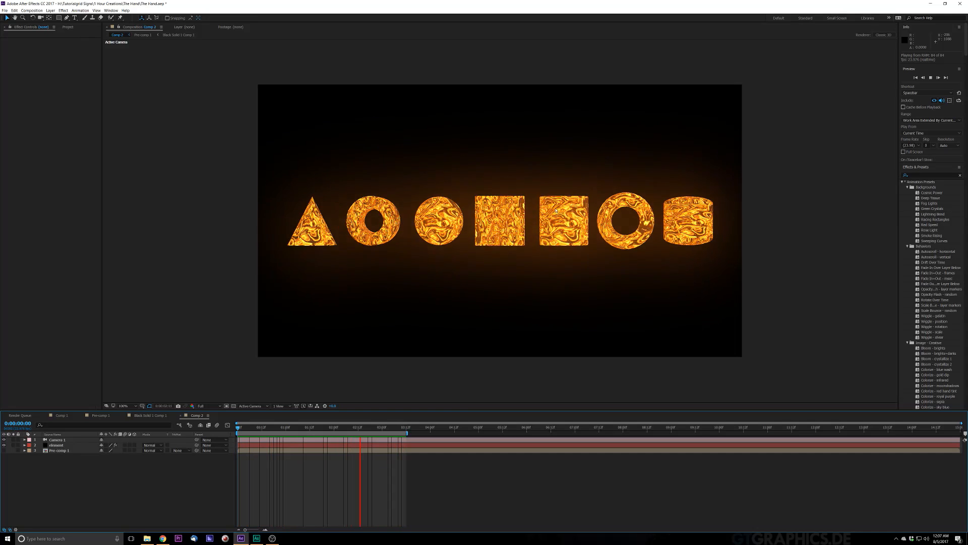
{"action": "key", "text": "space"}
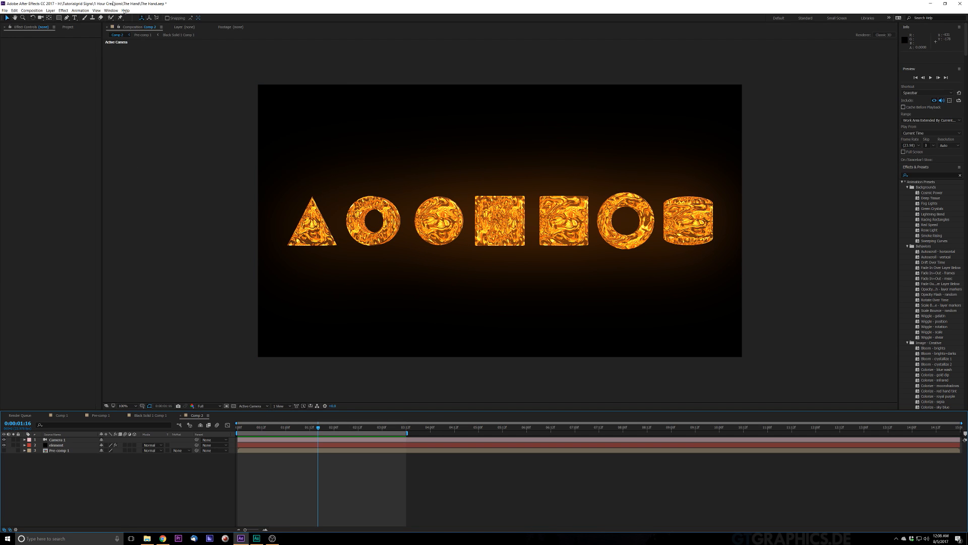
Create a new composition named "Molten".
{"action": "left_click", "coordinate": [31, 11]}
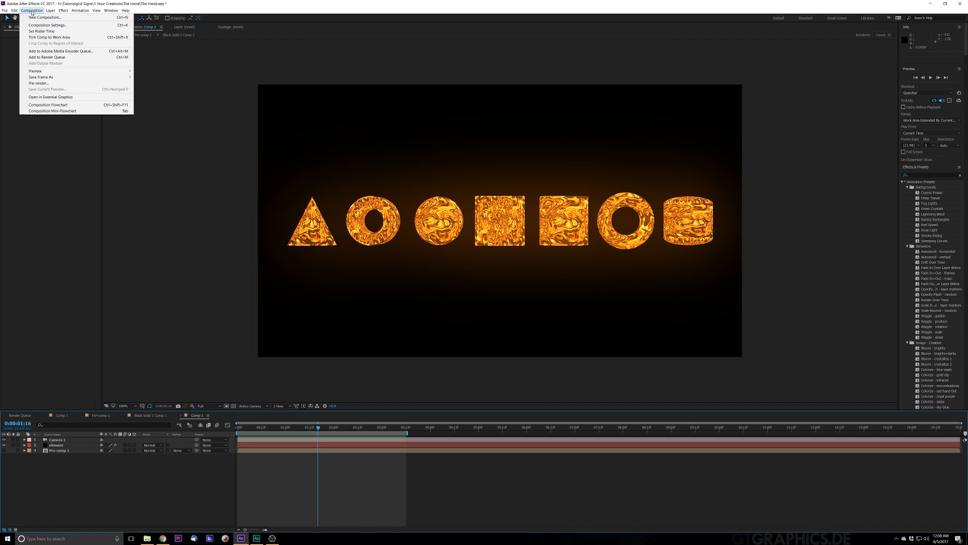
{"action": "left_click", "coordinate": [56, 20]}
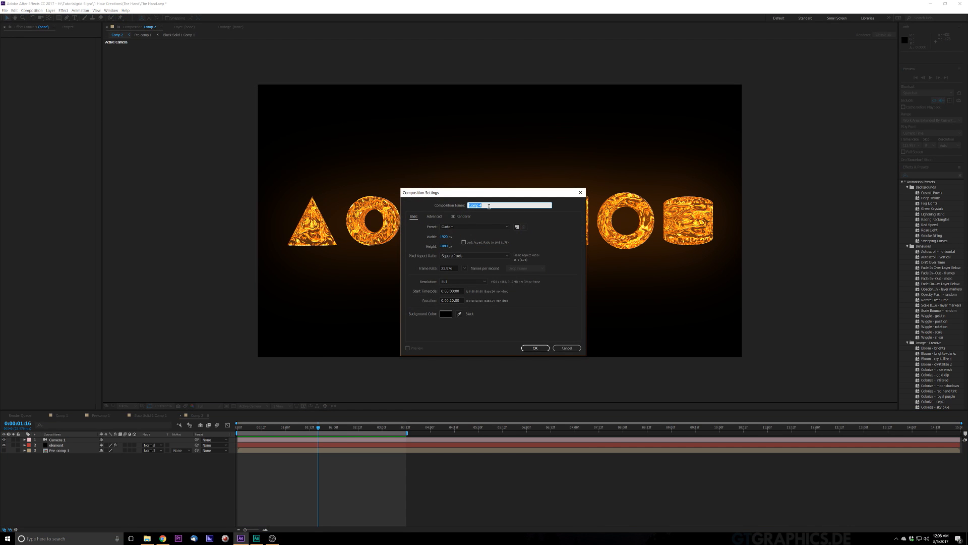
{"action": "type", "text": "Molten"}
{"action": "key", "text": "Return"}
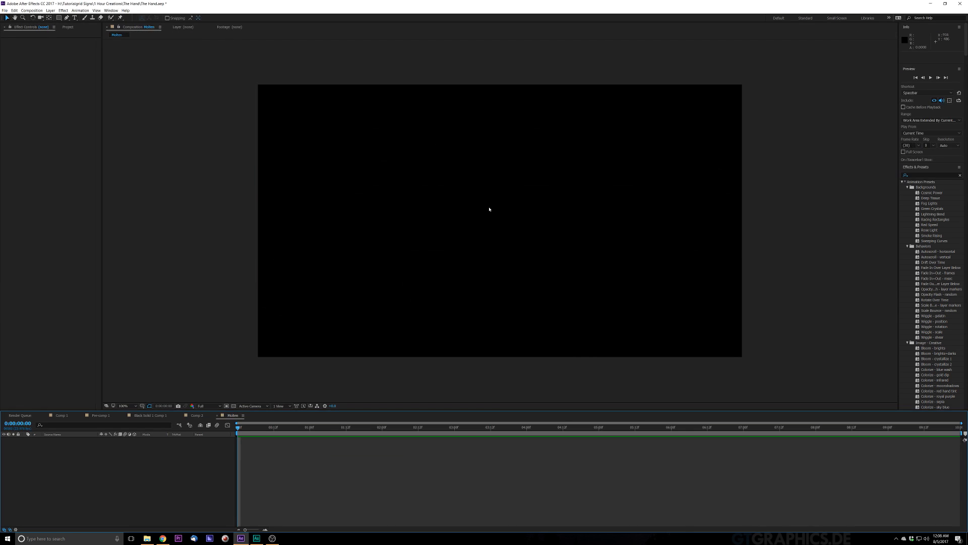
Add a black solid layer named "Texture" to the new composition.
{"action": "left_click", "coordinate": [50, 10]}
{"action": "mouse_move", "coordinate": [70, 17]}
{"action": "left_click", "coordinate": [169, 24]}
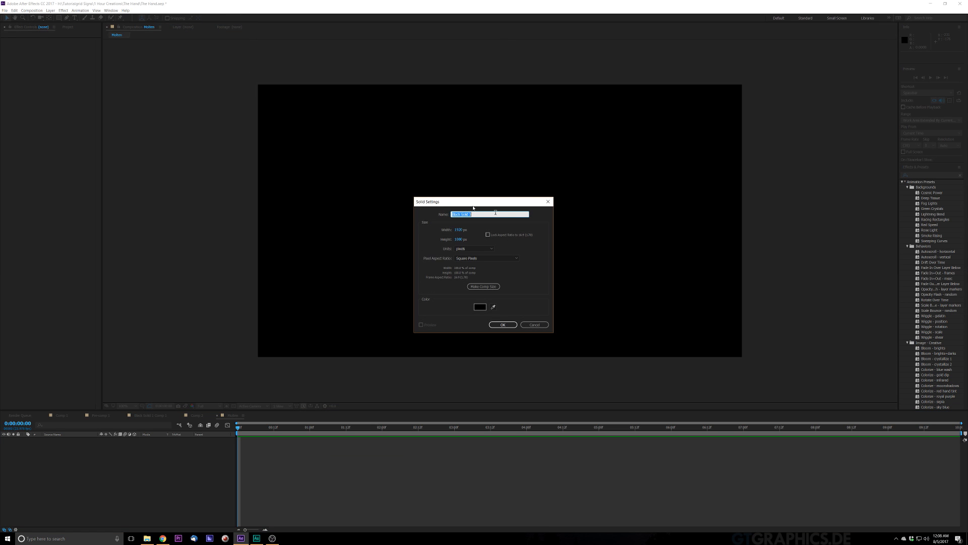
{"action": "key", "text": "BackSpace"}
{"action": "type", "text": "Texture"}
{"action": "key", "text": "Return"}
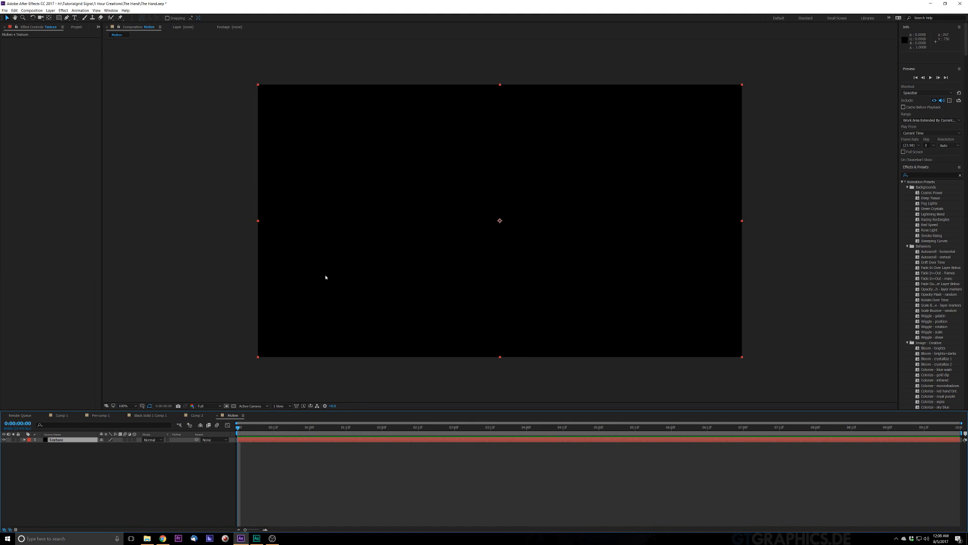
Apply the Fractal Noise effect to the Texture layer and set its fractal type to Dynamic Twist.
{"action": "key", "text": "ctrl+space"}
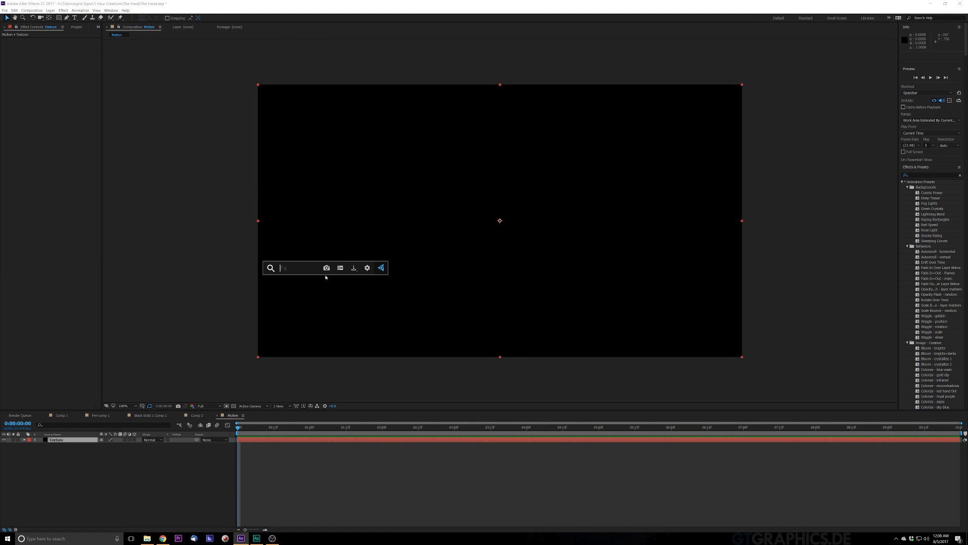
{"action": "type", "text": "fra"}
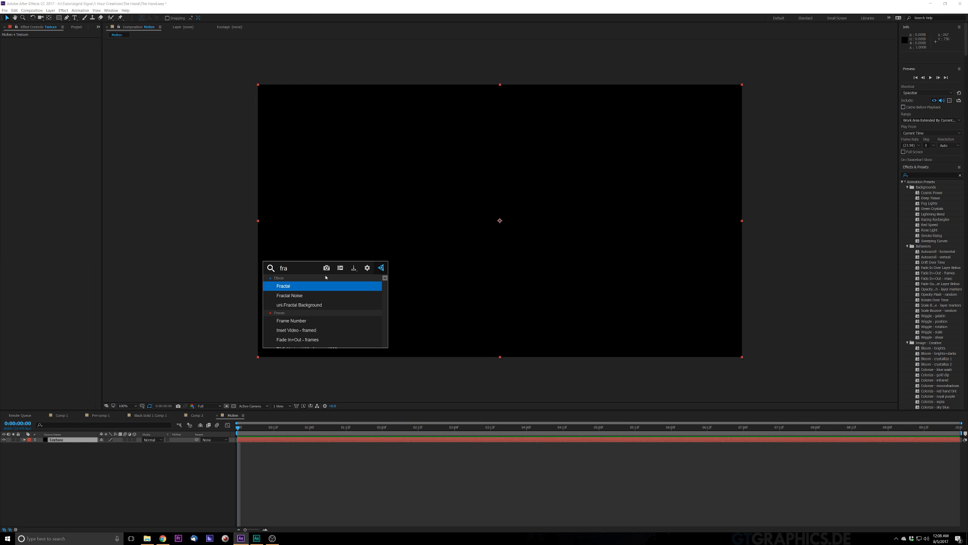
{"action": "key", "text": "Down"}
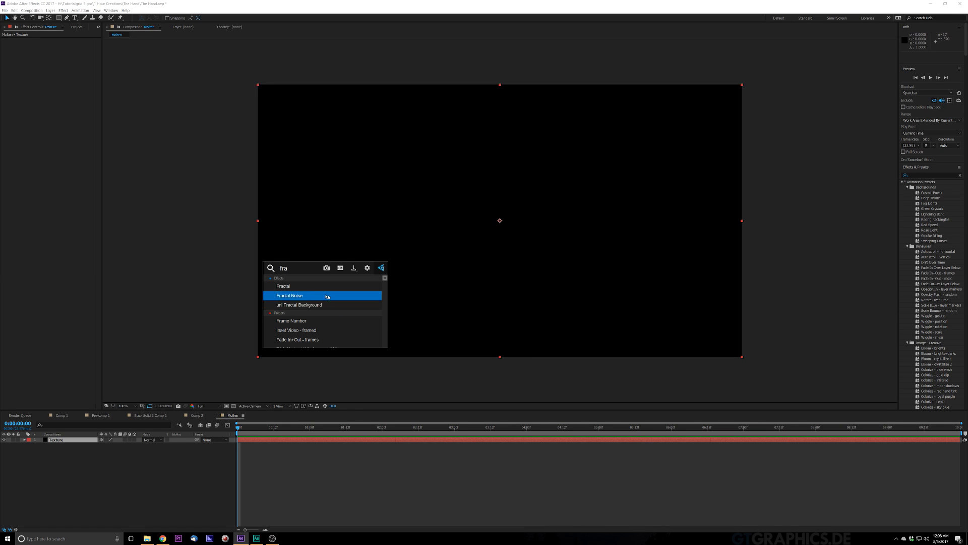
{"action": "left_click", "coordinate": [304, 296]}
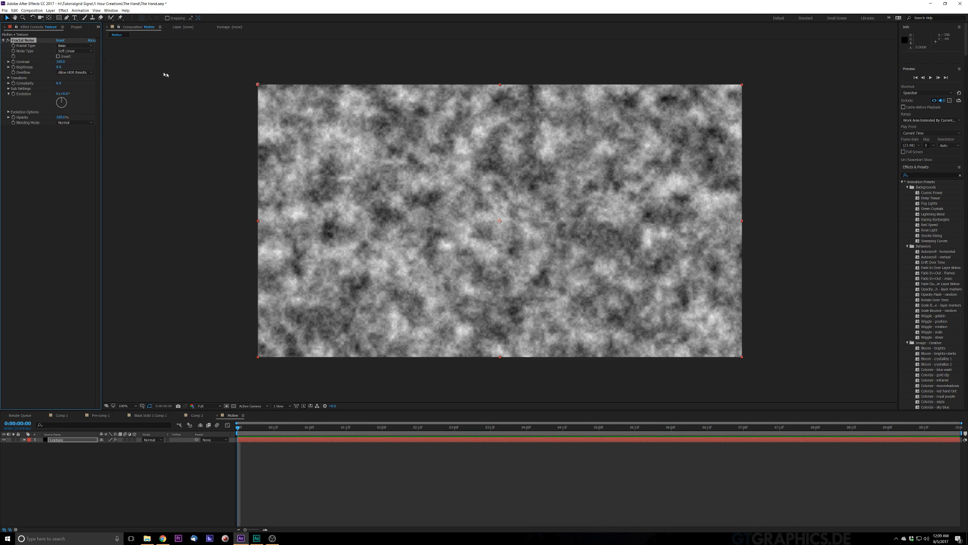
{"action": "left_click", "coordinate": [63, 46]}
{"action": "left_click", "coordinate": [71, 91]}
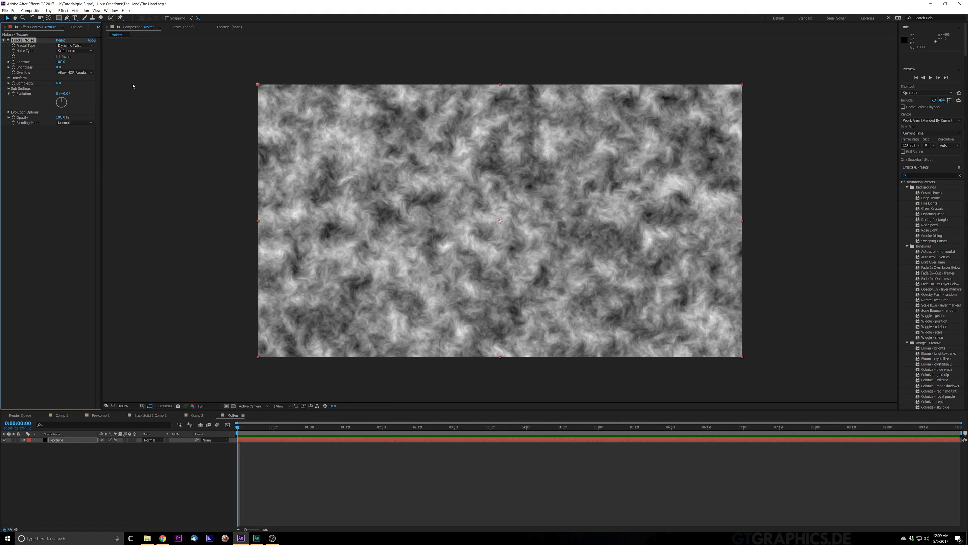
Raise the Fractal Noise contrast to about 235 and lower its brightness to about -48.
{"action": "left_click_drag", "start_coordinate": [61, 61], "coordinate": [89, 62]}
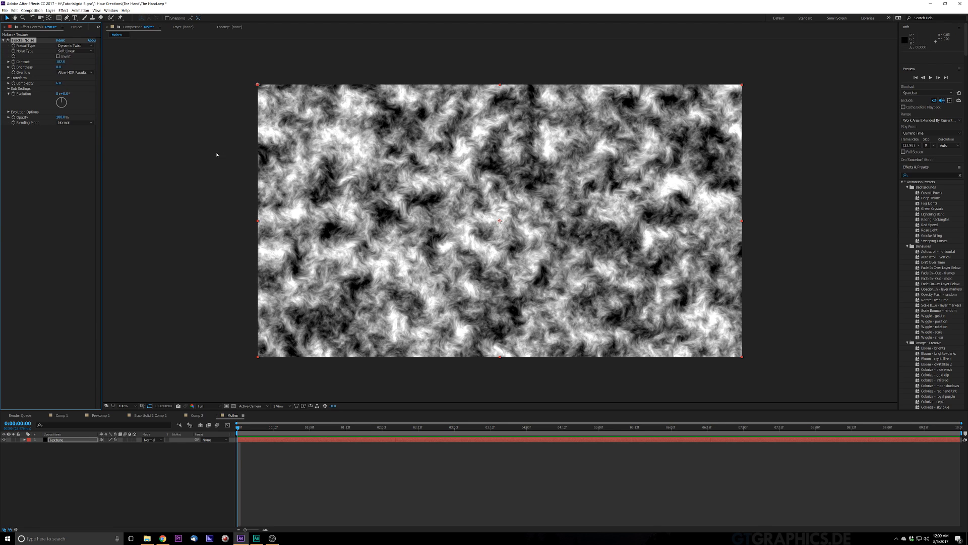
{"action": "left_click", "coordinate": [64, 61]}
{"action": "type", "text": "160"}
{"action": "key", "text": "Return"}
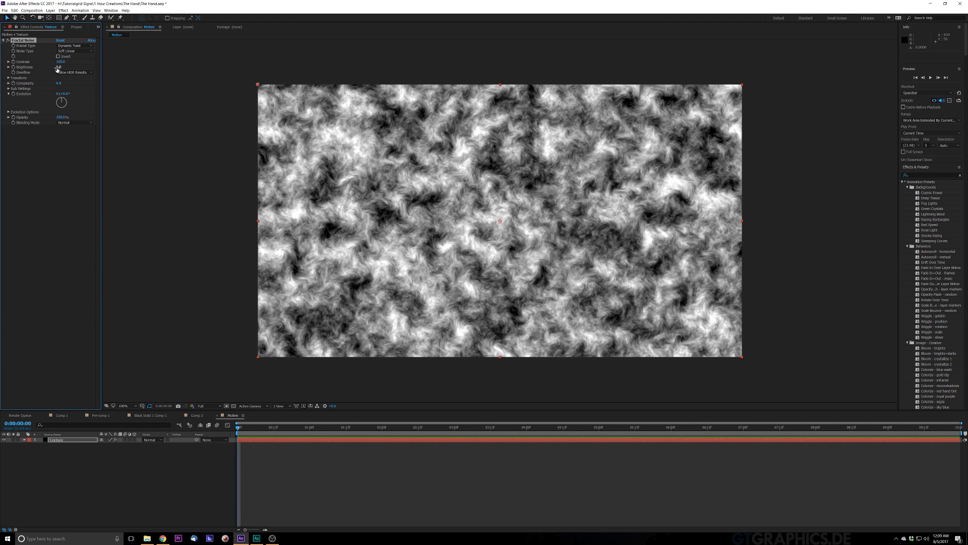
{"action": "mouse_move", "coordinate": [58, 67]}
{"action": "left_mouse_down"}
{"action": "mouse_move", "coordinate": [46, 75]}
{"action": "mouse_move", "coordinate": [73, 63]}
{"action": "left_mouse_up"}
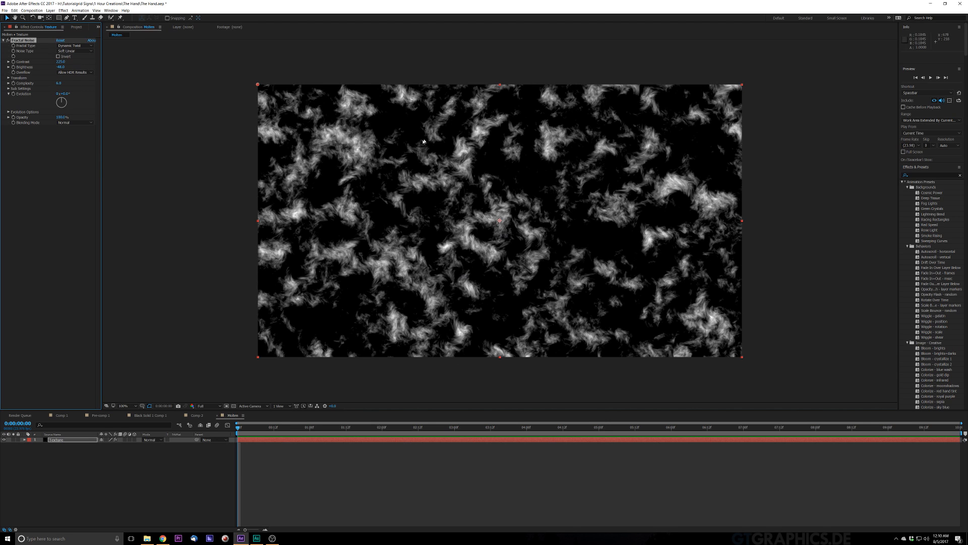
Keyframe the Fractal Noise Evolution from 0 at the composition's start to 1.5 revolutions at 0:00:09:23.
{"action": "key", "text": "space"}
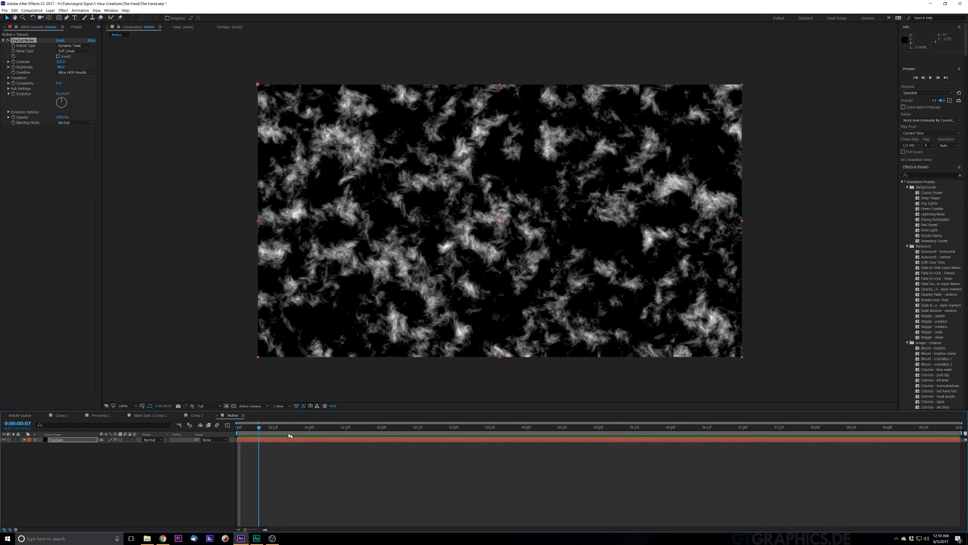
{"action": "key", "text": "space"}
{"action": "left_click", "coordinate": [17, 98]}
{"action": "left_click_drag", "start_coordinate": [388, 427], "coordinate": [958, 454]}
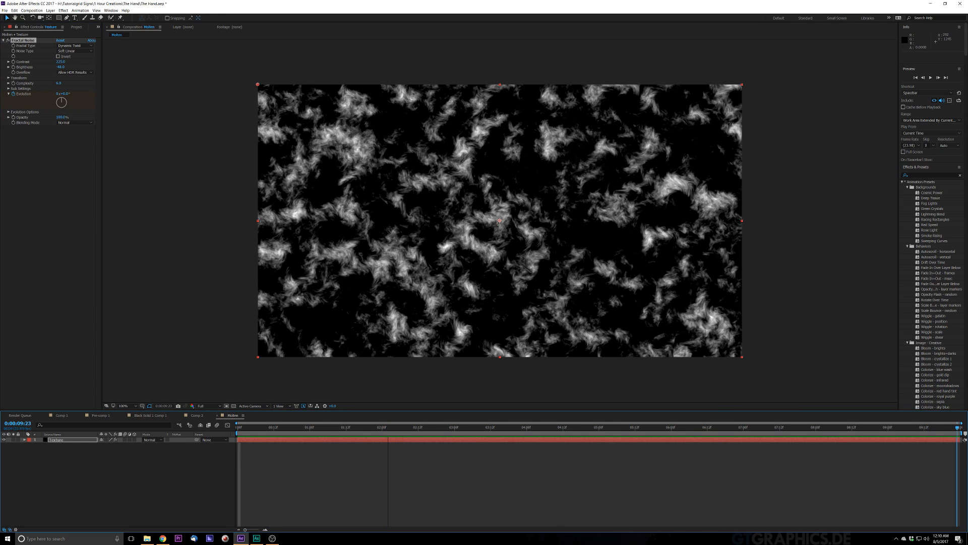
{"action": "left_click", "coordinate": [59, 94]}
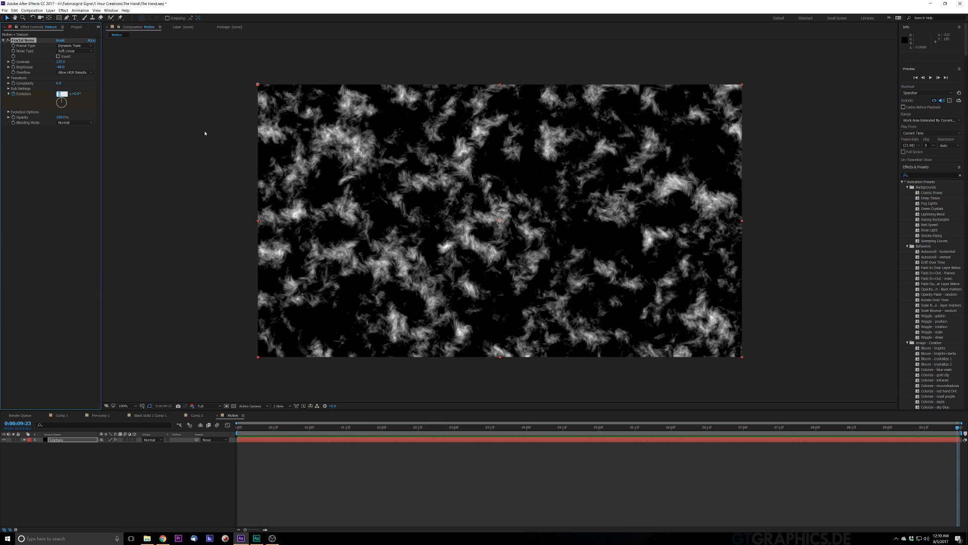
{"action": "type", "text": "1.5"}
{"action": "key", "text": "Return"}
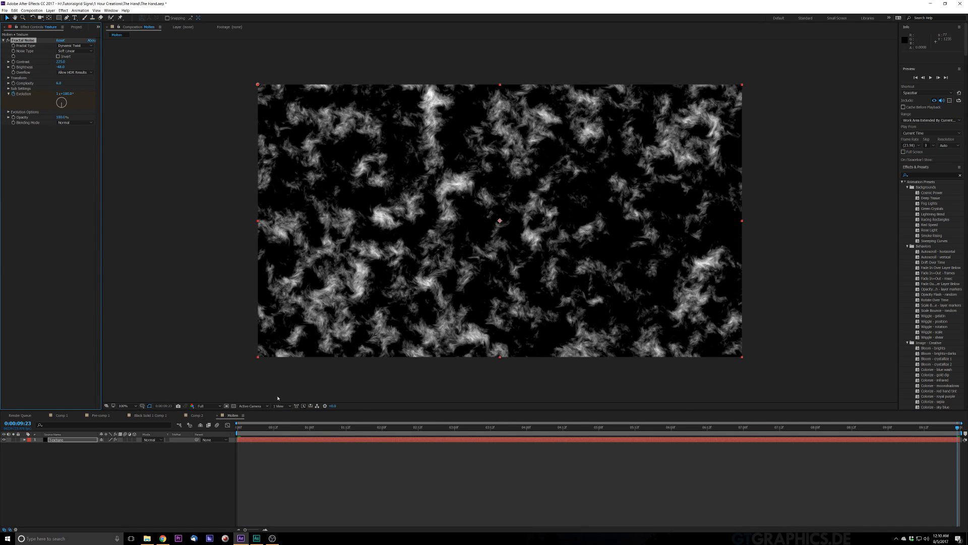
Preview the evolving fractal noise from the start of the timeline.
{"action": "left_click", "coordinate": [243, 427]}
{"action": "key", "text": "space"}
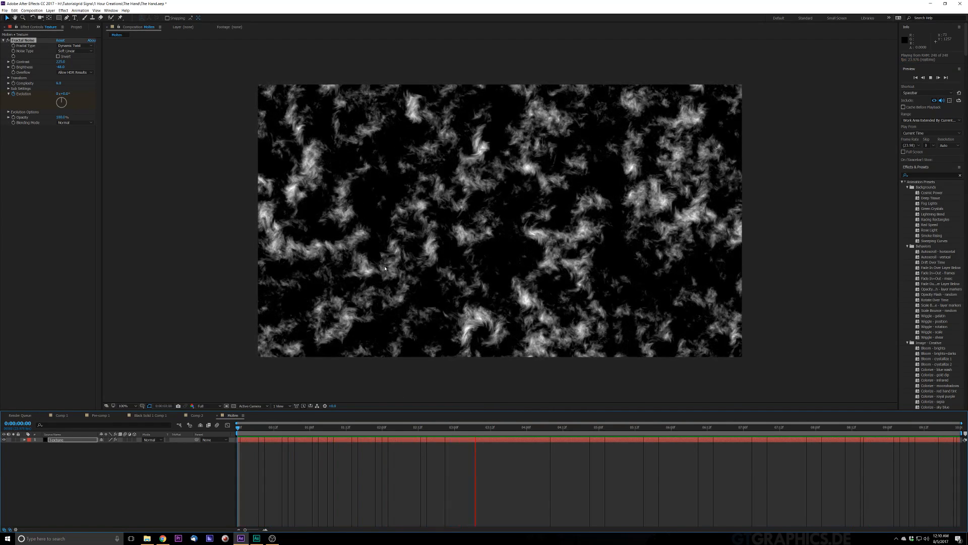
{"action": "key", "text": "space"}
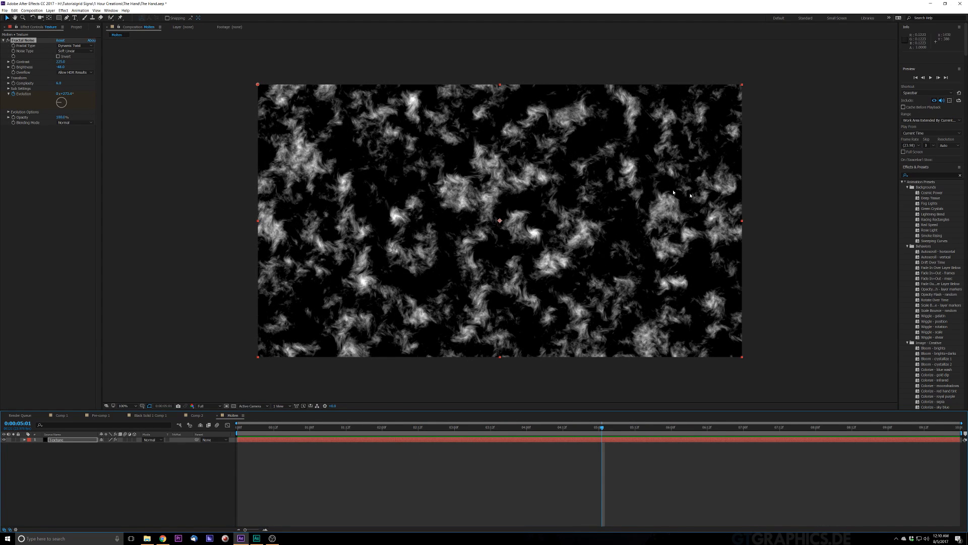
Apply the Find Edges effect to the Texture layer, invert it and partially blend it with the original.
{"action": "key", "text": "ctrl+space"}
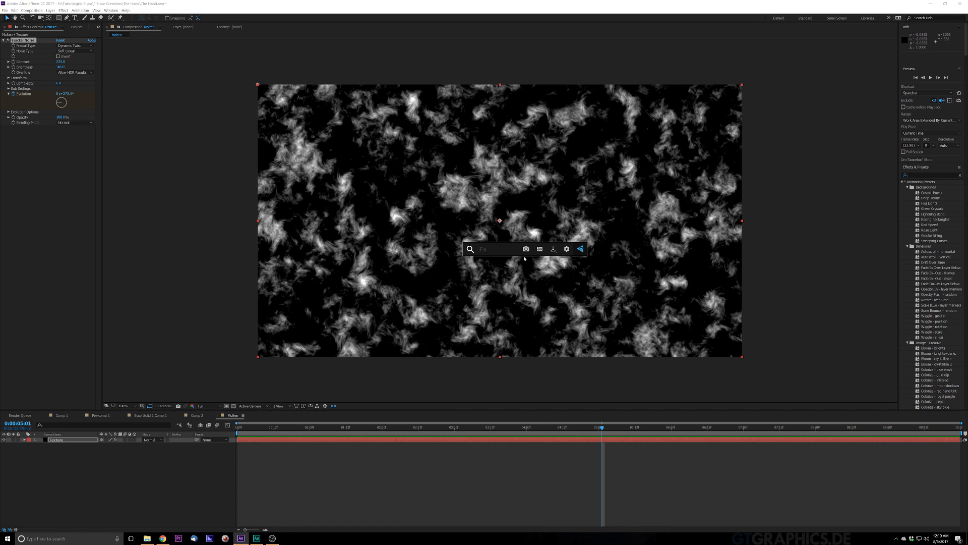
{"action": "type", "text": "find"}
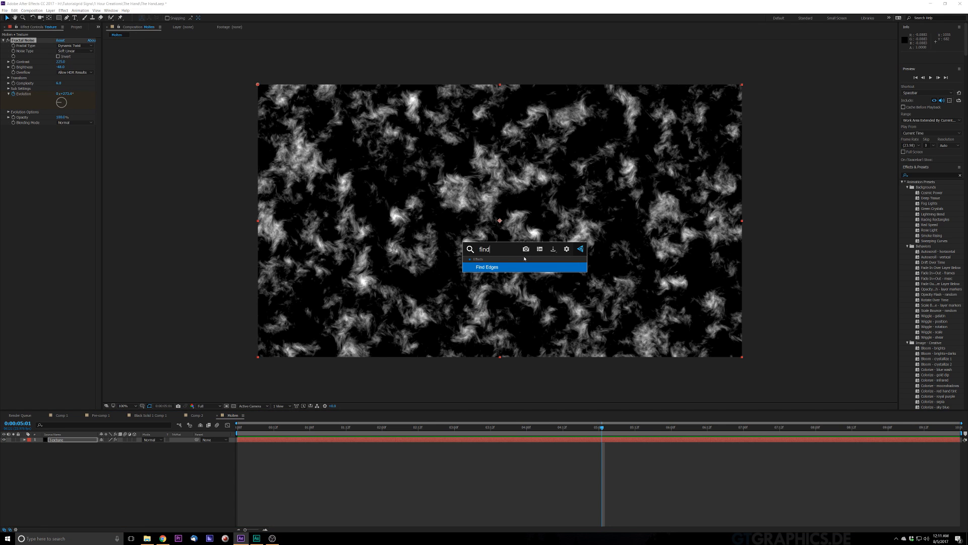
{"action": "key", "text": "Return"}
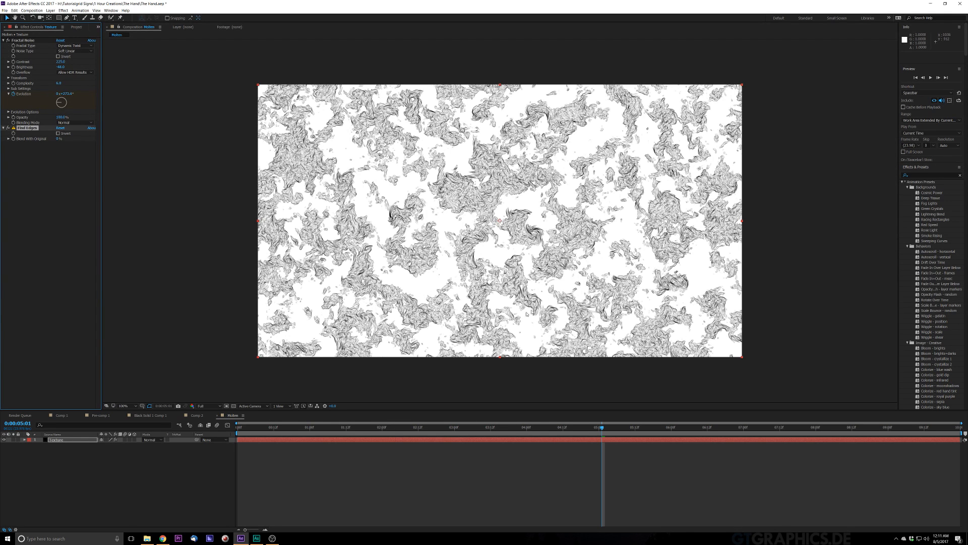
{"action": "left_click", "coordinate": [57, 133]}
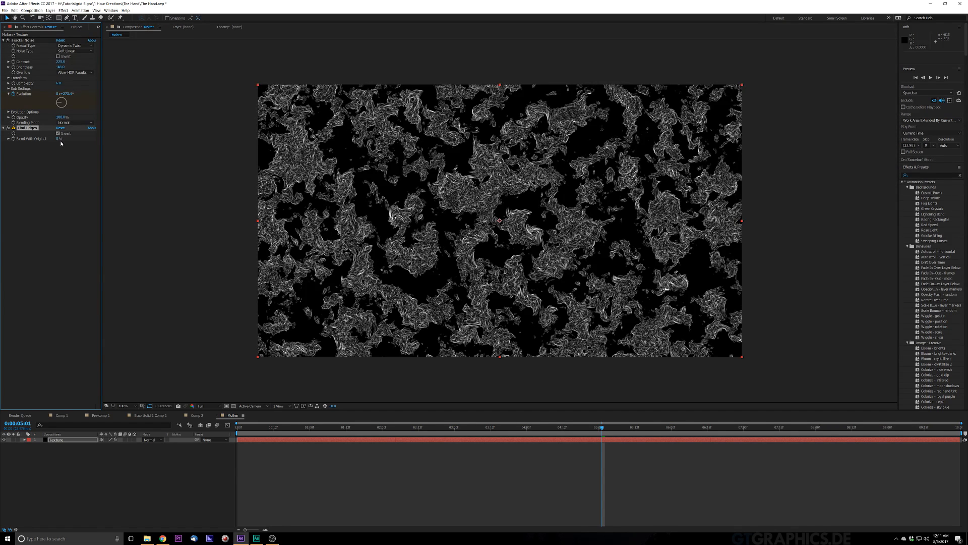
{"action": "left_click_drag", "start_coordinate": [57, 138], "coordinate": [73, 140]}
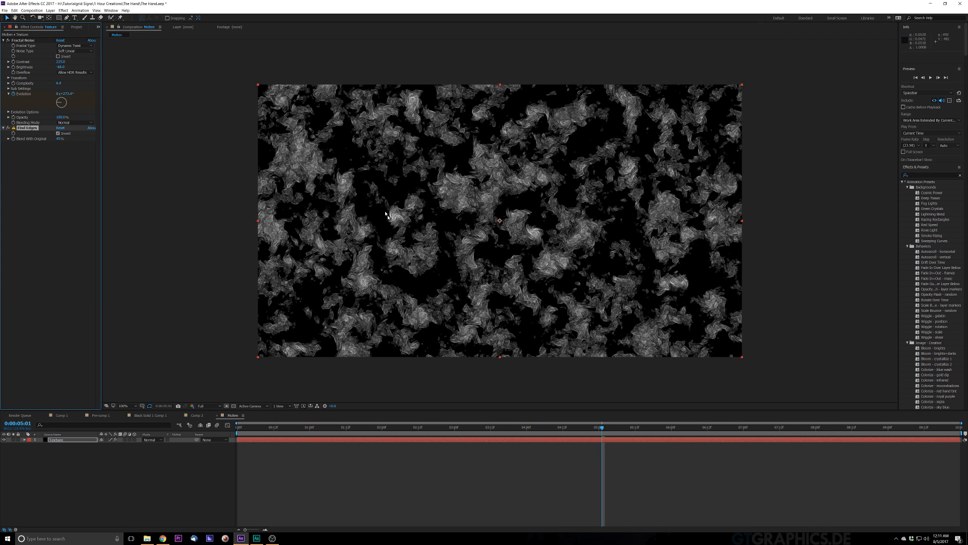
Preview the edge-detailed noise animation from the start of the timeline and save the project.
{"action": "left_click", "coordinate": [239, 432]}
{"action": "key", "text": "space"}
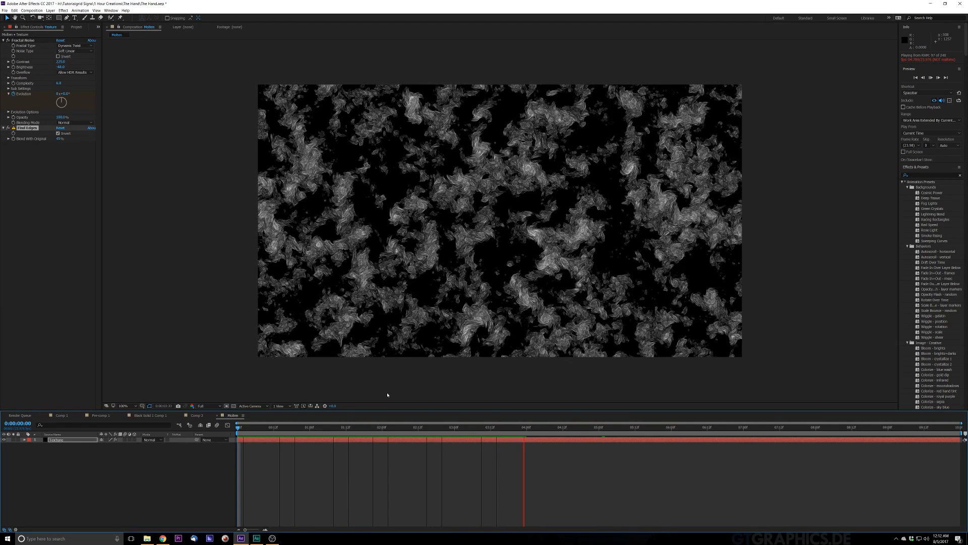
{"action": "key", "text": "space"}
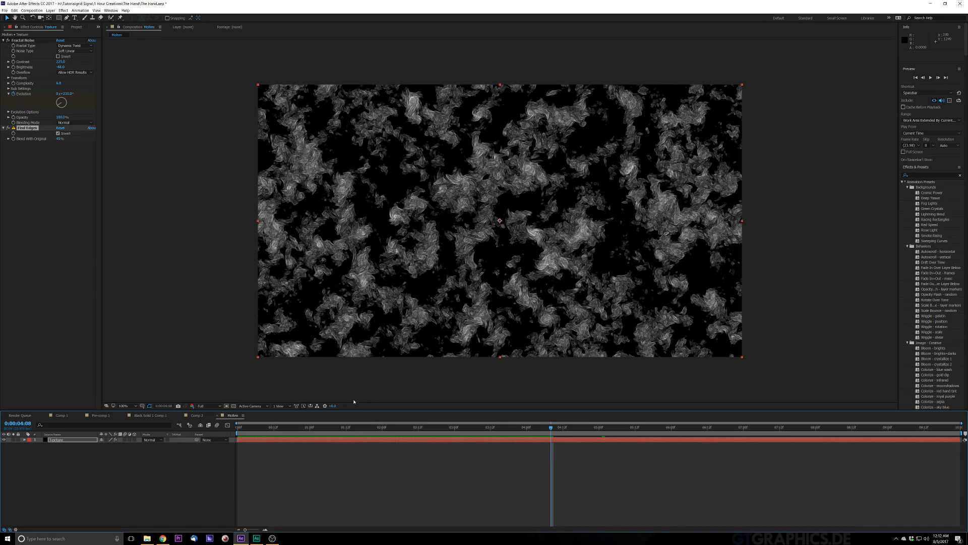
{"action": "key", "text": "ctrl+s"}
{"action": "key", "text": "Home"}
{"action": "key", "text": "space"}
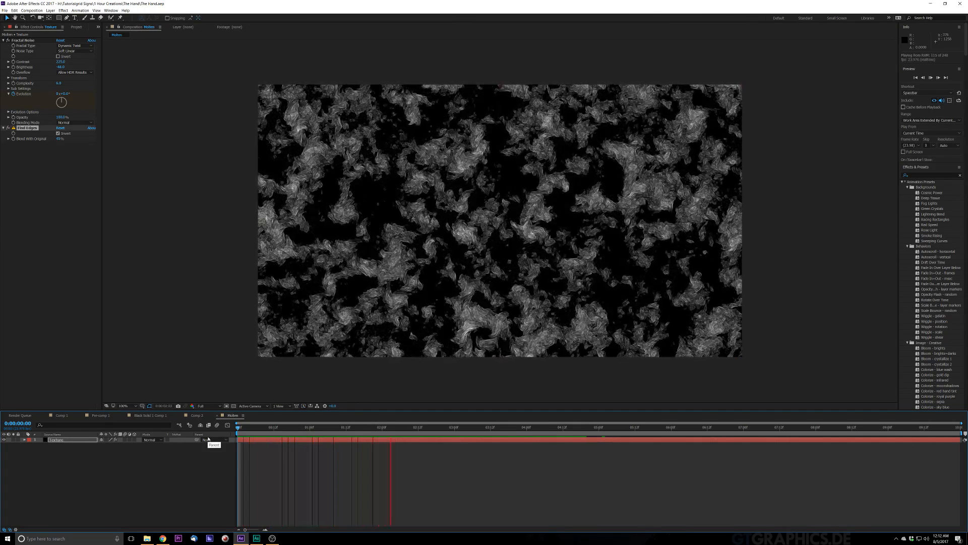
{"action": "key", "text": "space"}
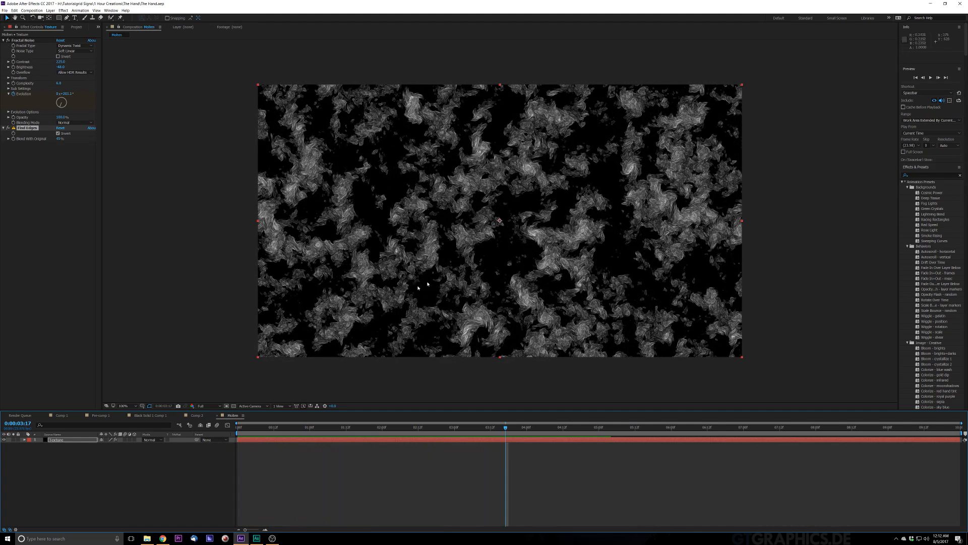
Apply the Turbulent Displace effect to the Texture layer.
{"action": "key", "text": "ctrl+space"}
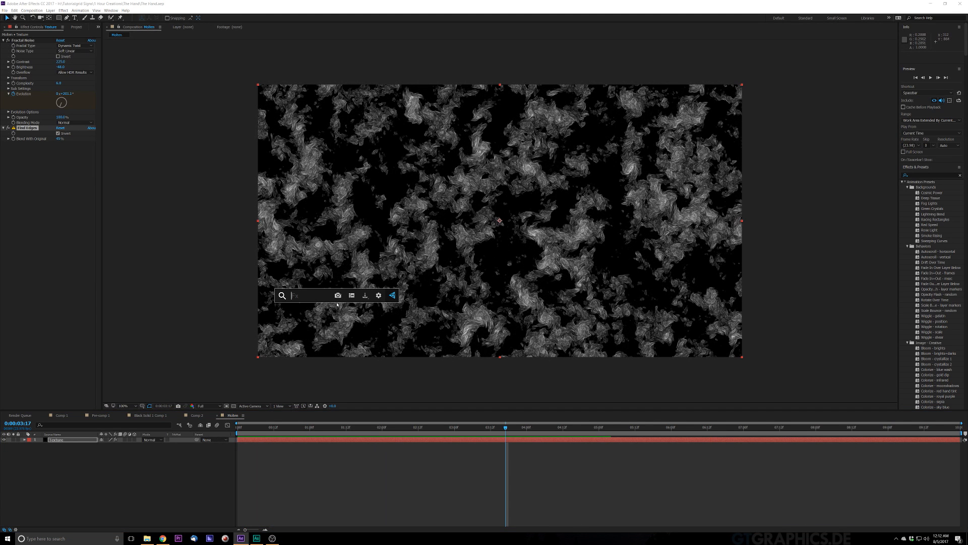
{"action": "type", "text": "tu"}
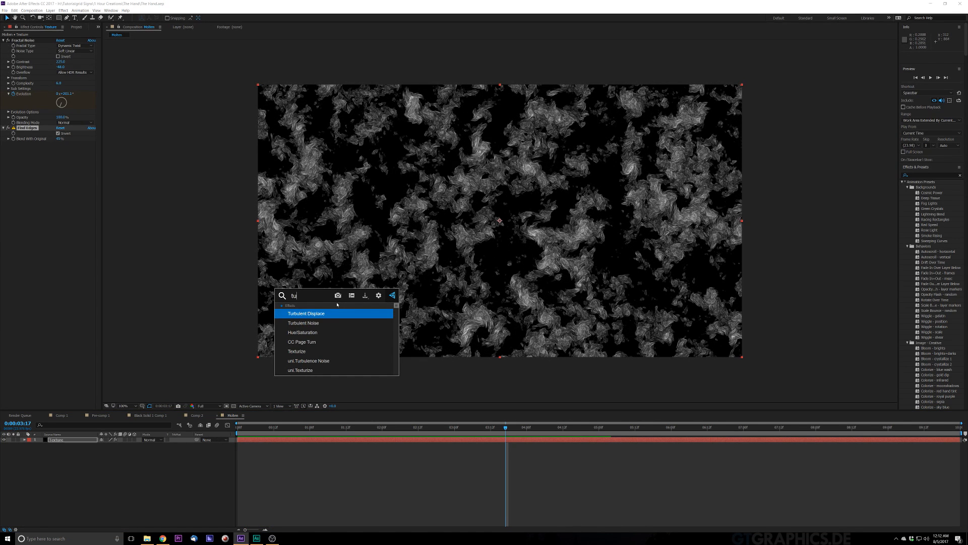
{"action": "left_click", "coordinate": [324, 314]}
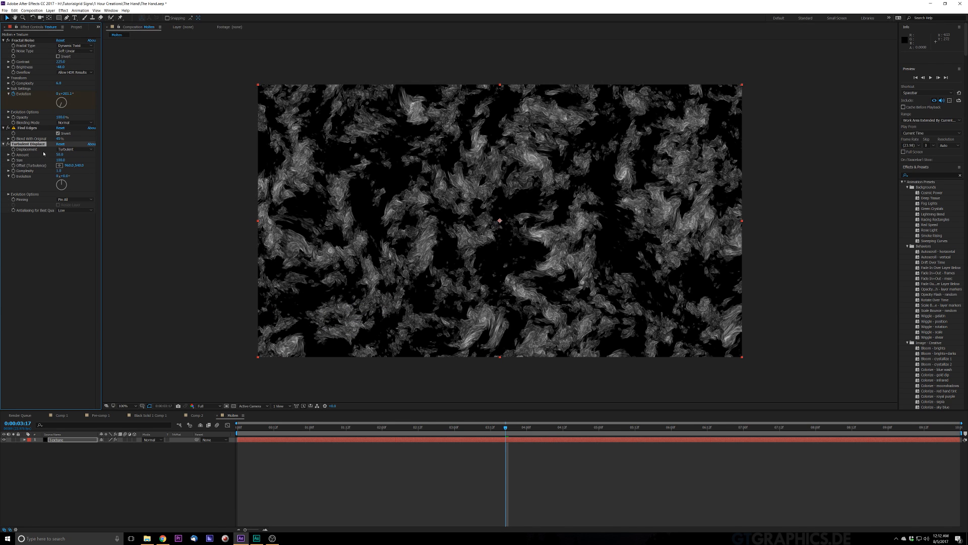
Set the Turbulent Displace amount to about 250 and its size to about 34 for tight, swirling distortion.
{"action": "left_click_drag", "start_coordinate": [60, 156], "coordinate": [206, 154]}
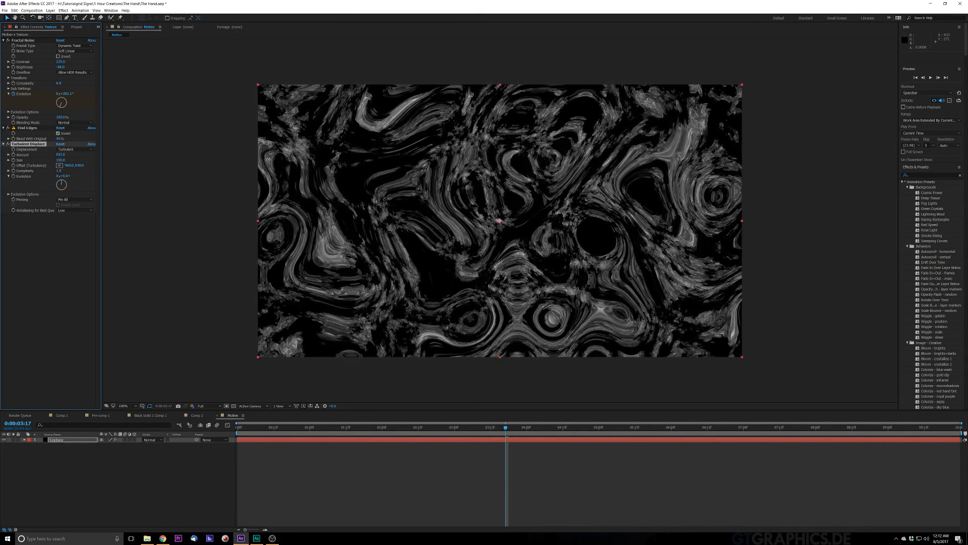
{"action": "left_click_drag", "start_coordinate": [280, 161], "coordinate": [292, 161]}
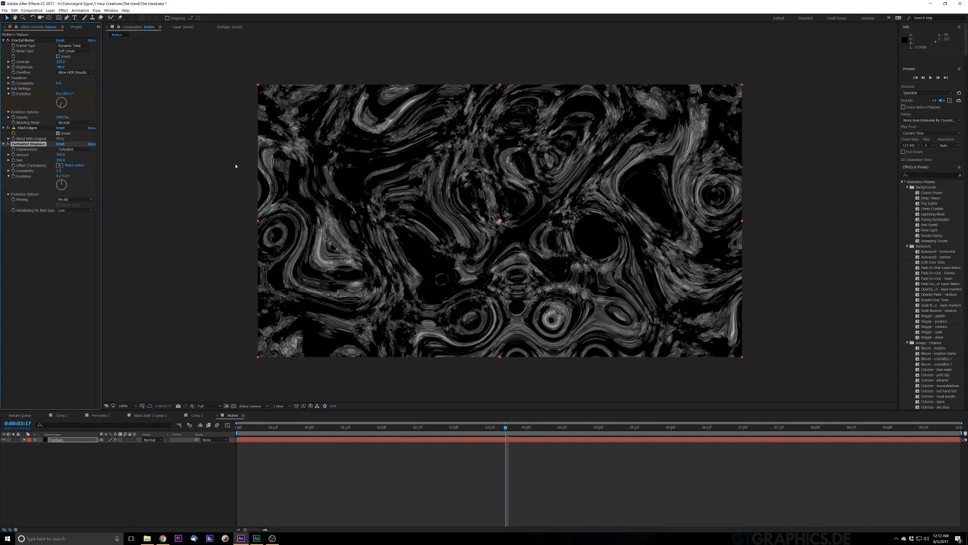
{"action": "left_click_drag", "start_coordinate": [61, 160], "coordinate": [40, 173]}
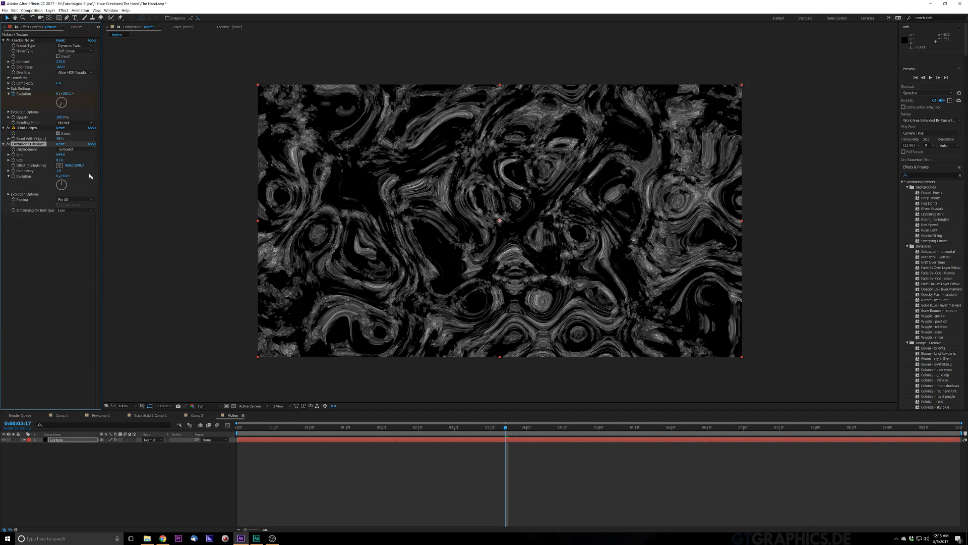
{"action": "left_click_drag", "start_coordinate": [59, 160], "coordinate": [71, 160]}
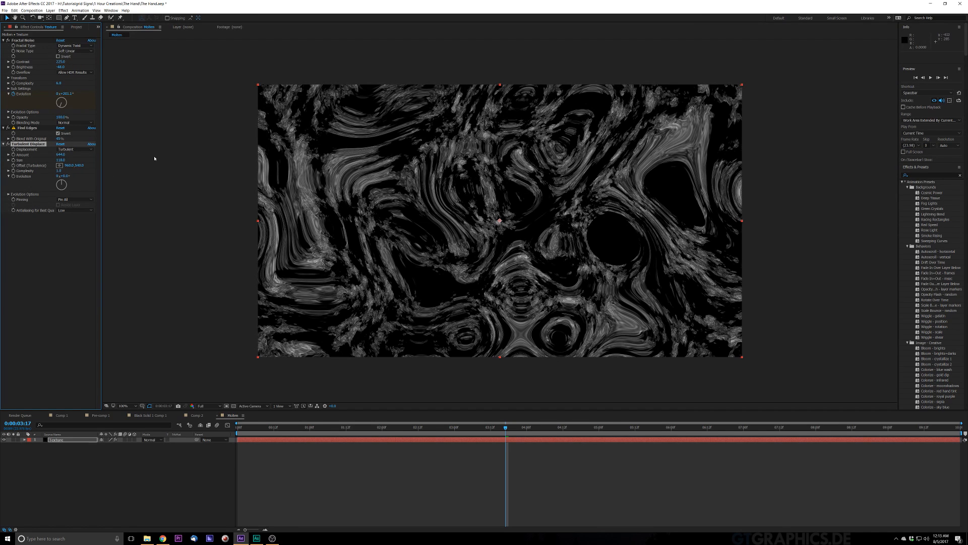
{"action": "mouse_move", "coordinate": [61, 161]}
{"action": "left_mouse_down"}
{"action": "mouse_move", "coordinate": [97, 162]}
{"action": "mouse_move", "coordinate": [48, 174]}
{"action": "left_mouse_up"}
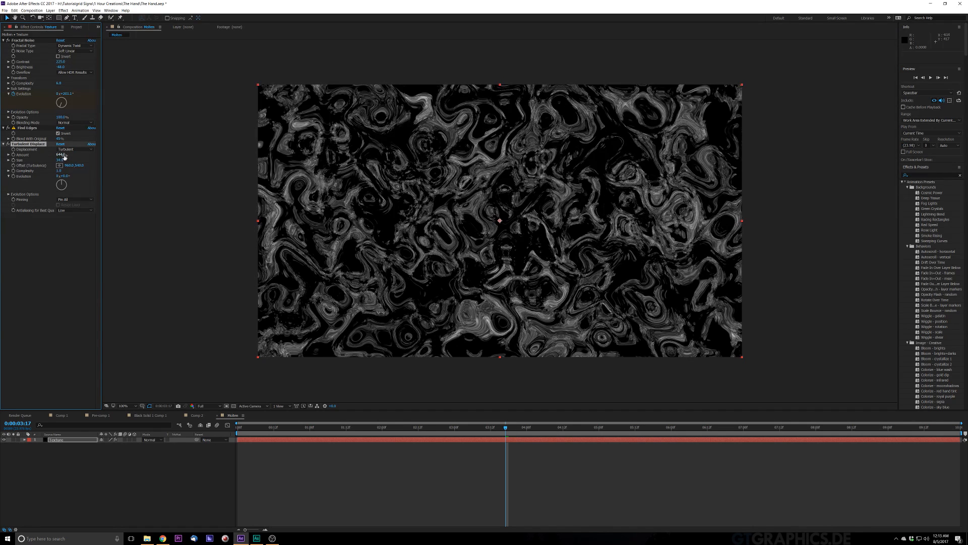
{"action": "left_click_drag", "start_coordinate": [62, 155], "coordinate": [107, 360]}
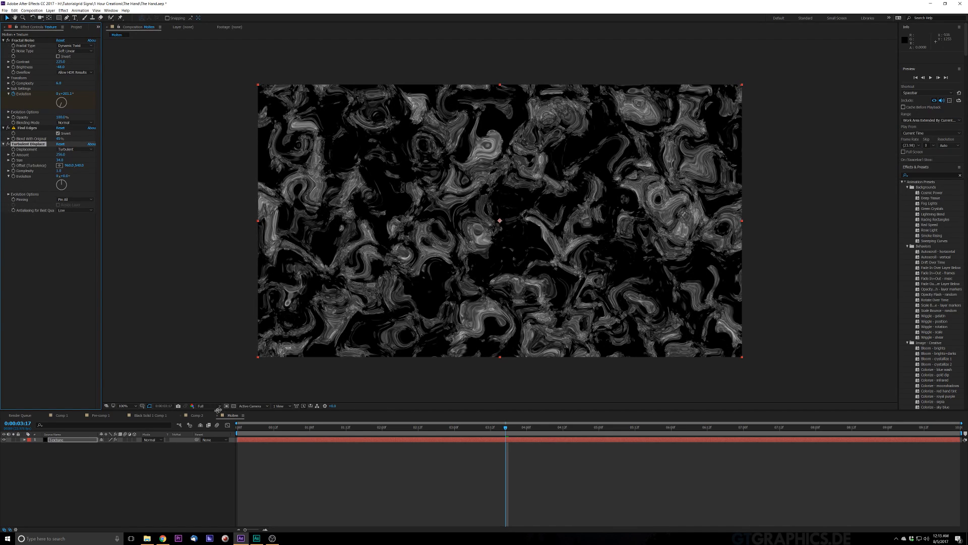
Preview the turbulently displaced texture from the start of the timeline.
{"action": "left_click", "coordinate": [240, 429]}
{"action": "key", "text": "space"}
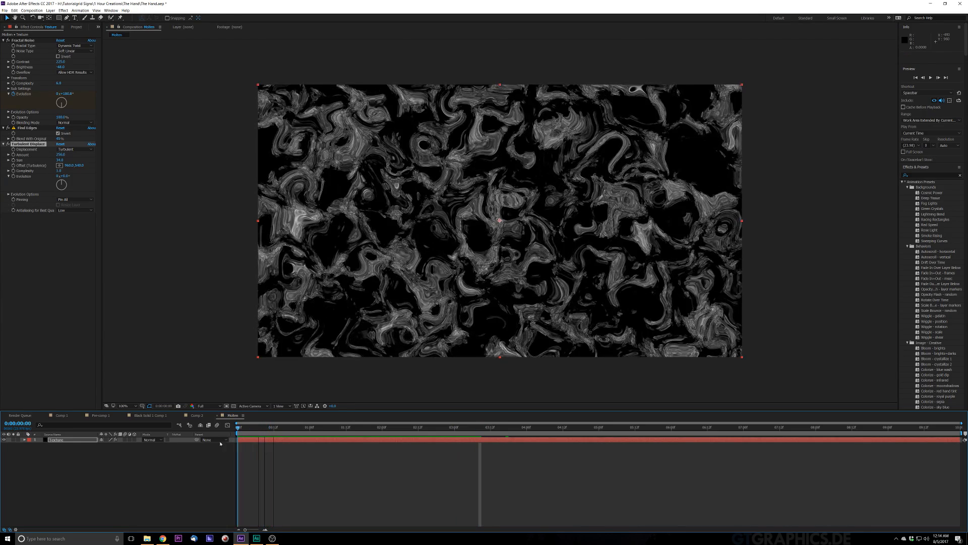
{"action": "key", "text": "space"}
{"action": "key", "text": "space"}
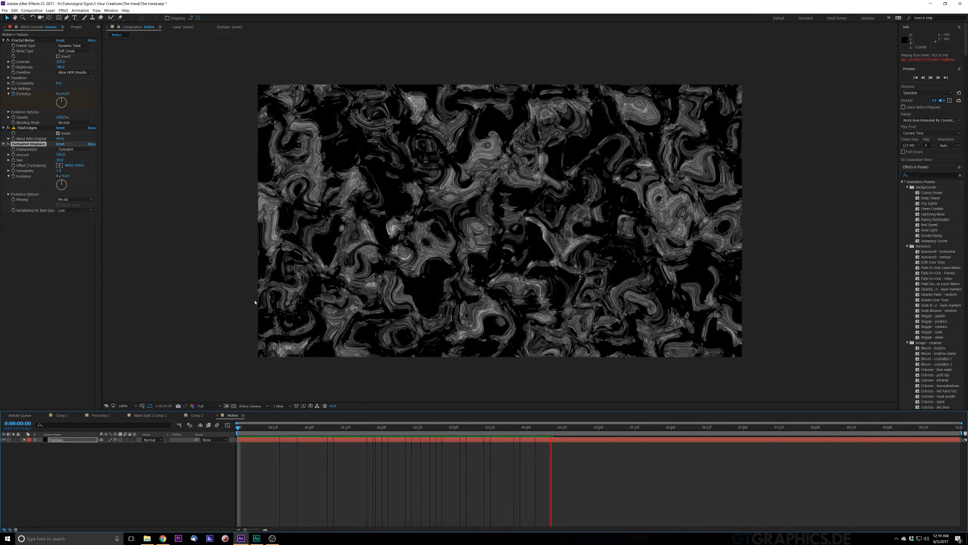
{"action": "key", "text": "space"}
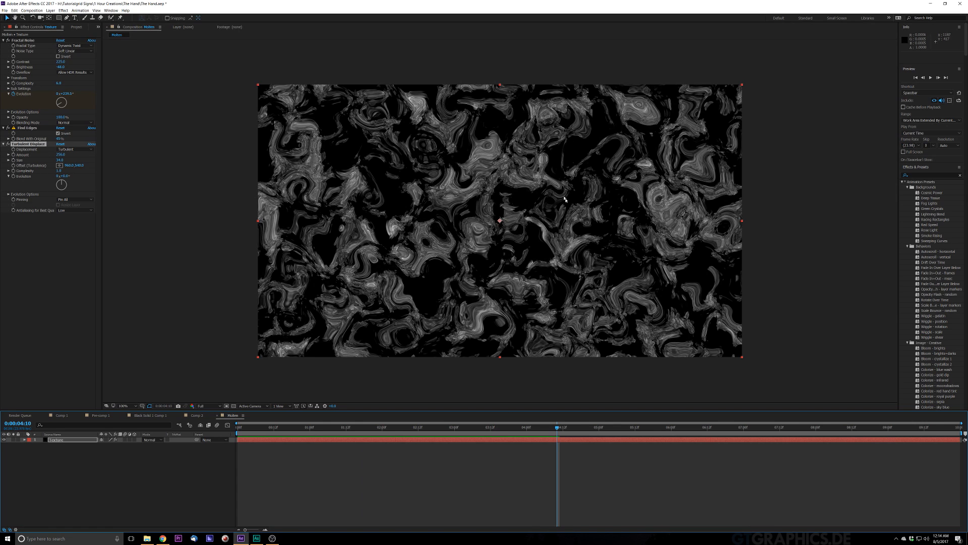
Apply the Curves effect to the Texture layer and shape the RGB curve to brighten the highlights and add contrast.
{"action": "key", "text": "ctrl+space"}
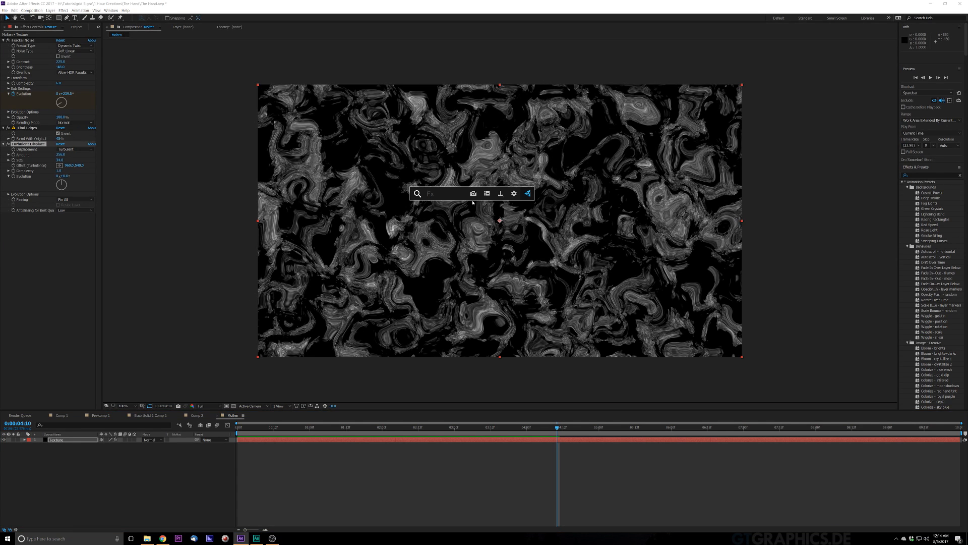
{"action": "type", "text": "curves"}
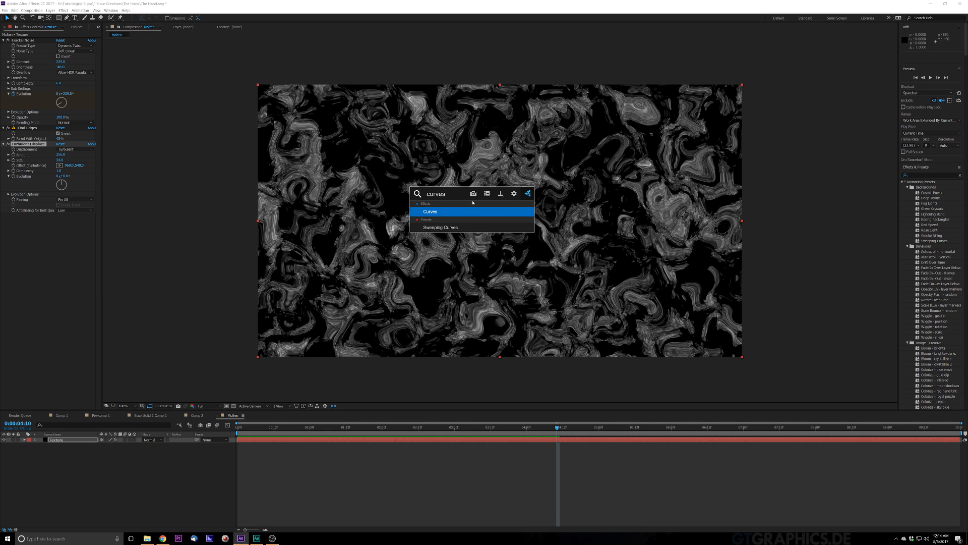
{"action": "key", "text": "Return"}
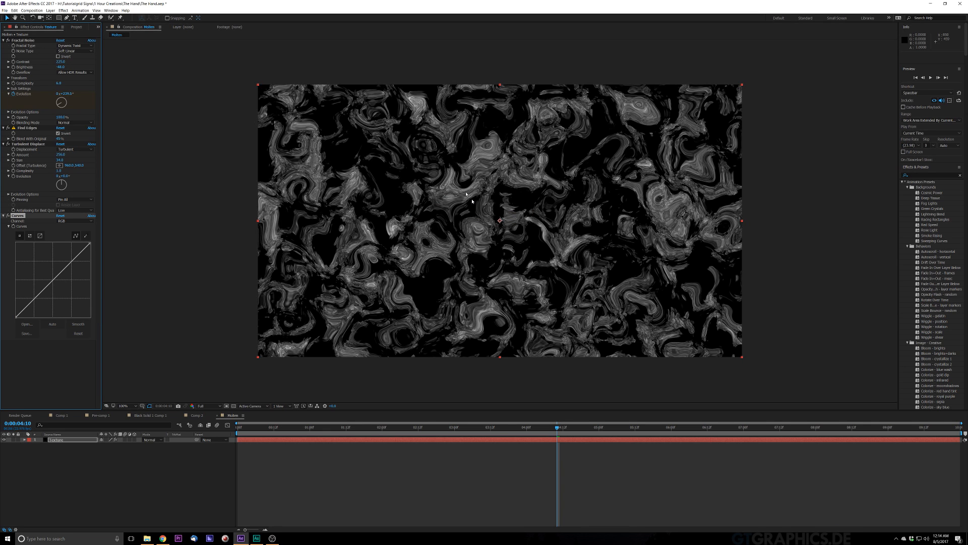
{"action": "left_click_drag", "start_coordinate": [71, 262], "coordinate": [66, 256]}
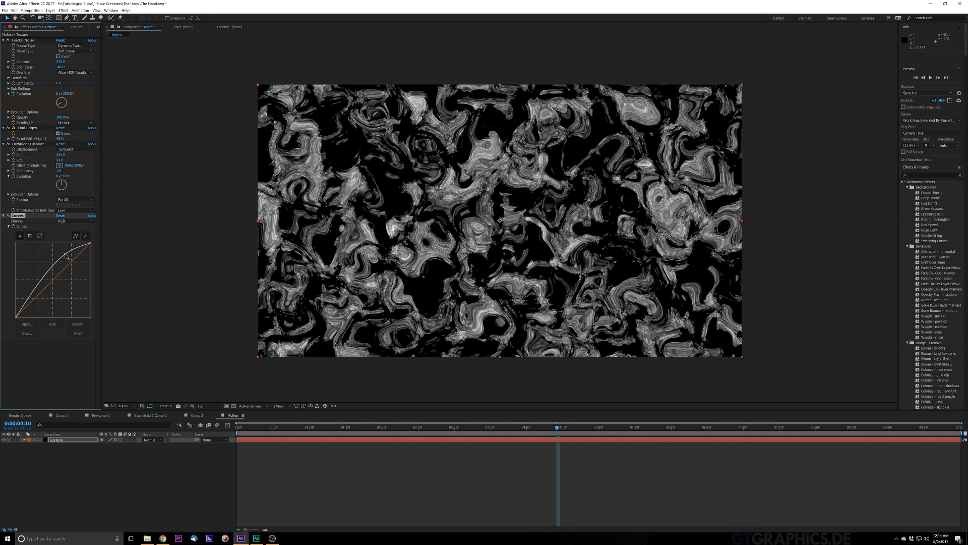
{"action": "left_click_drag", "start_coordinate": [38, 286], "coordinate": [36, 291]}
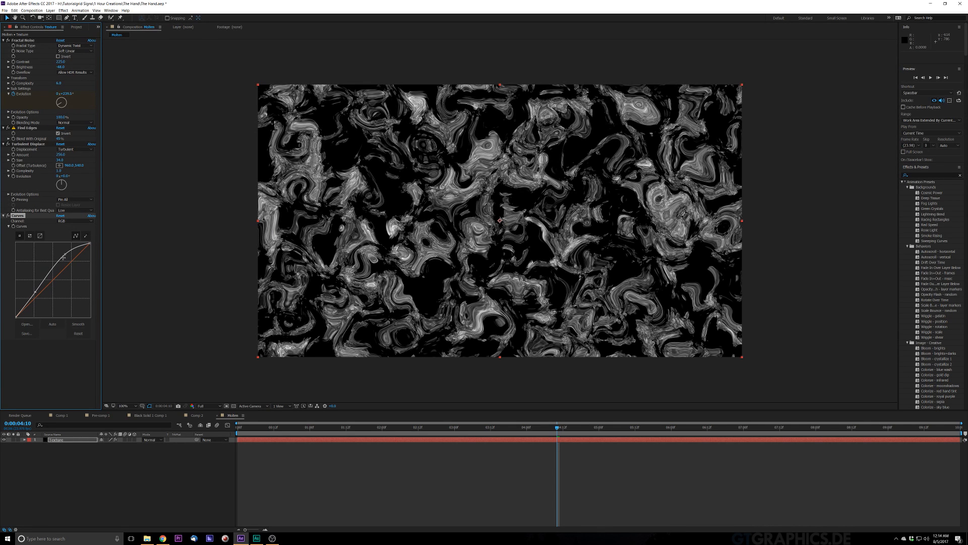
{"action": "left_click_drag", "start_coordinate": [64, 254], "coordinate": [61, 256]}
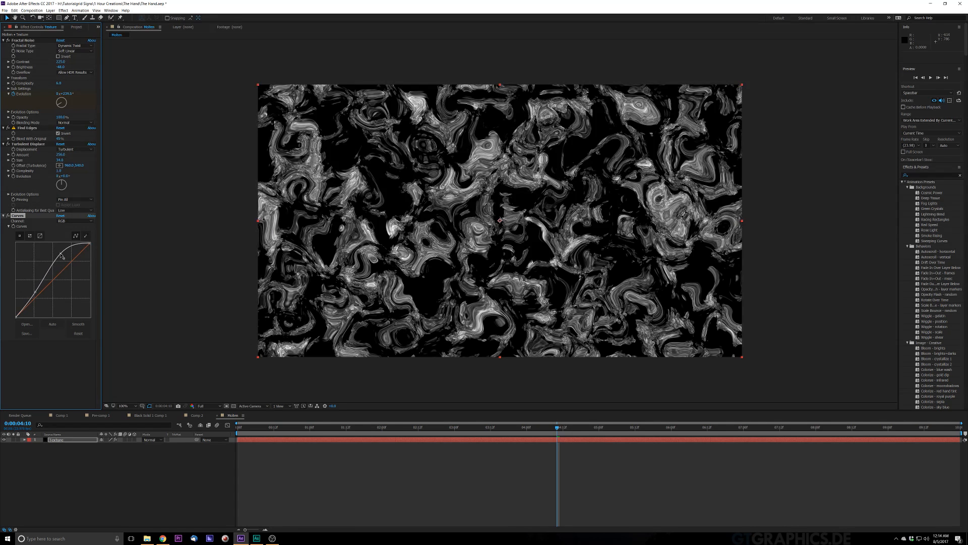
Tint the texture molten orange by raising the Red curve and lowering the Blue curve in Curves.
{"action": "left_click", "coordinate": [75, 221]}
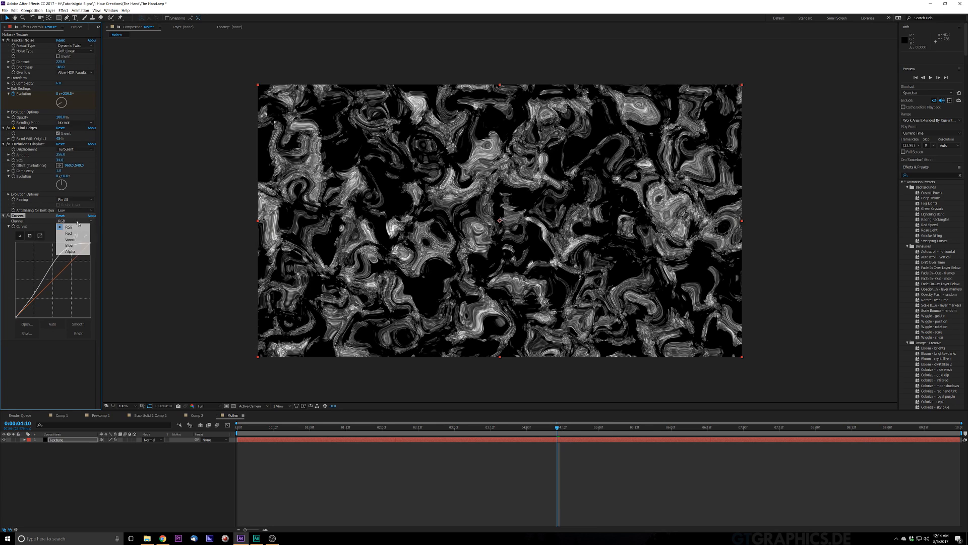
{"action": "left_click", "coordinate": [73, 232]}
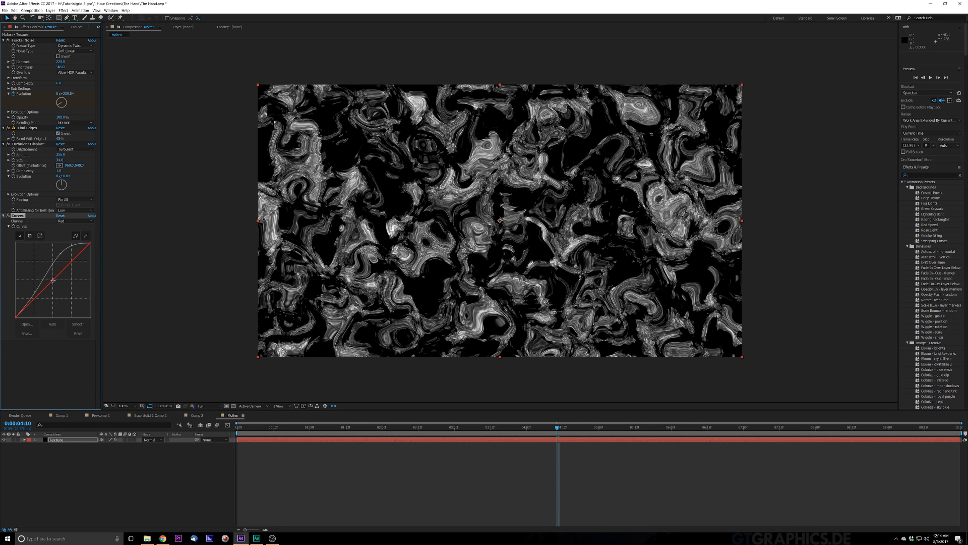
{"action": "mouse_move", "coordinate": [53, 281]}
{"action": "left_mouse_down"}
{"action": "mouse_move", "coordinate": [47, 268]}
{"action": "mouse_move", "coordinate": [64, 291]}
{"action": "left_mouse_up"}
{"action": "left_click", "coordinate": [74, 221]}
{"action": "left_click", "coordinate": [73, 244]}
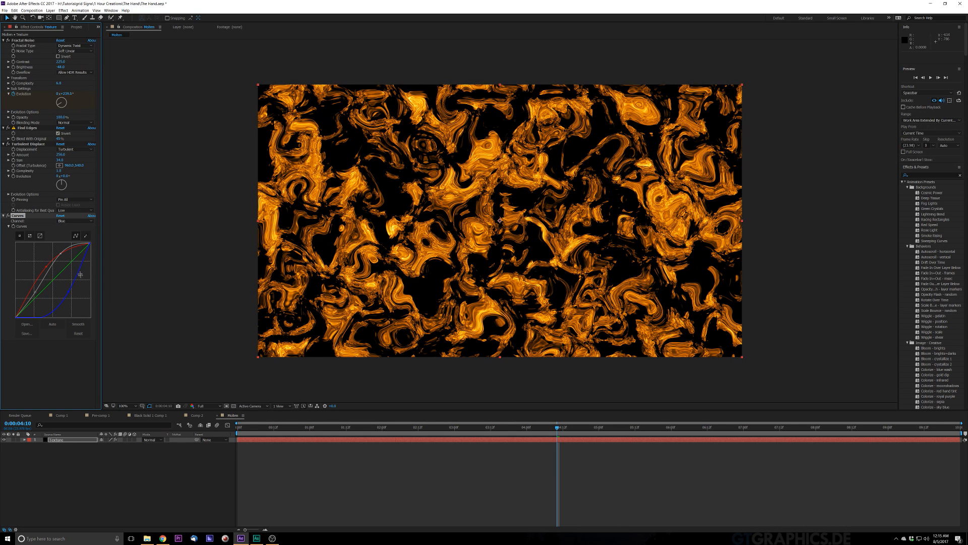
{"action": "left_click_drag", "start_coordinate": [48, 268], "coordinate": [46, 261]}
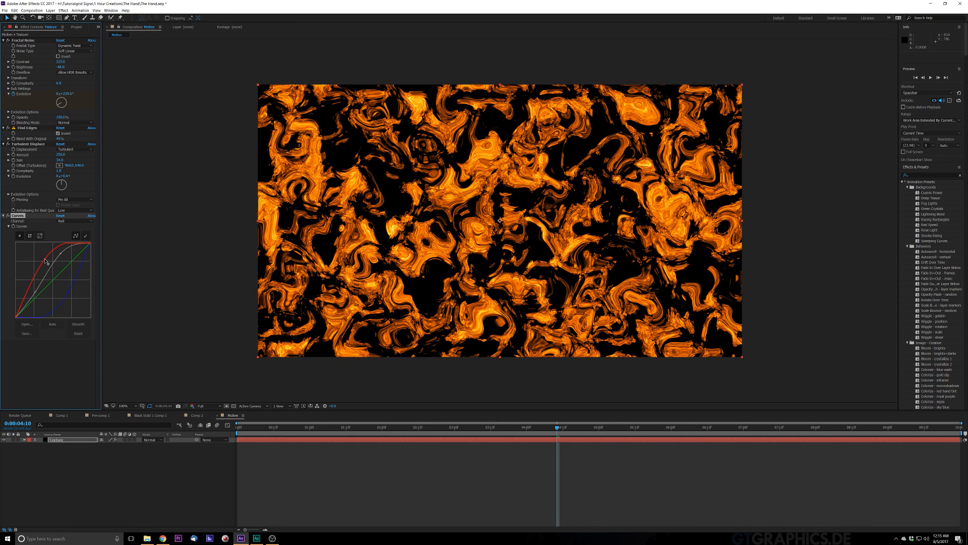
Preview the orange molten texture animation from the start of the timeline.
{"action": "left_click", "coordinate": [240, 428]}
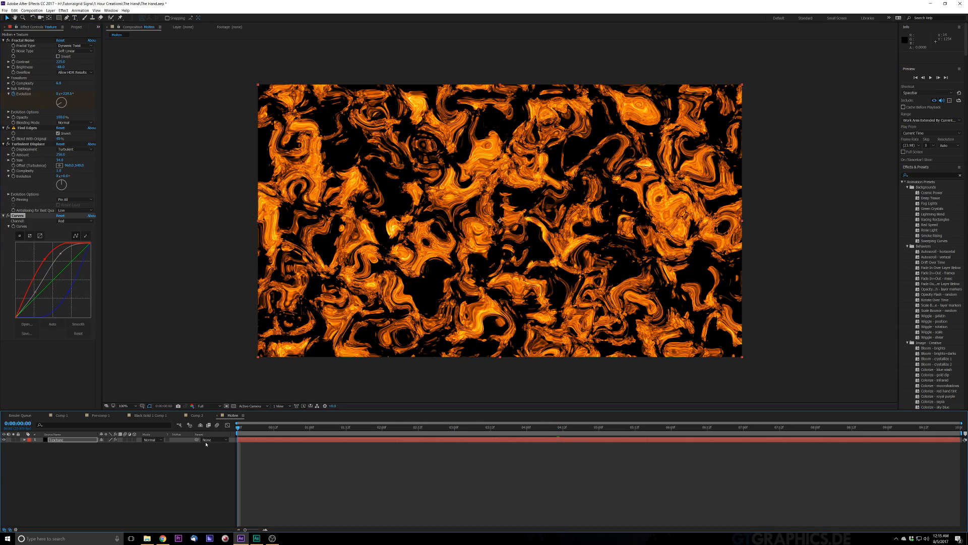
{"action": "key", "text": "space"}
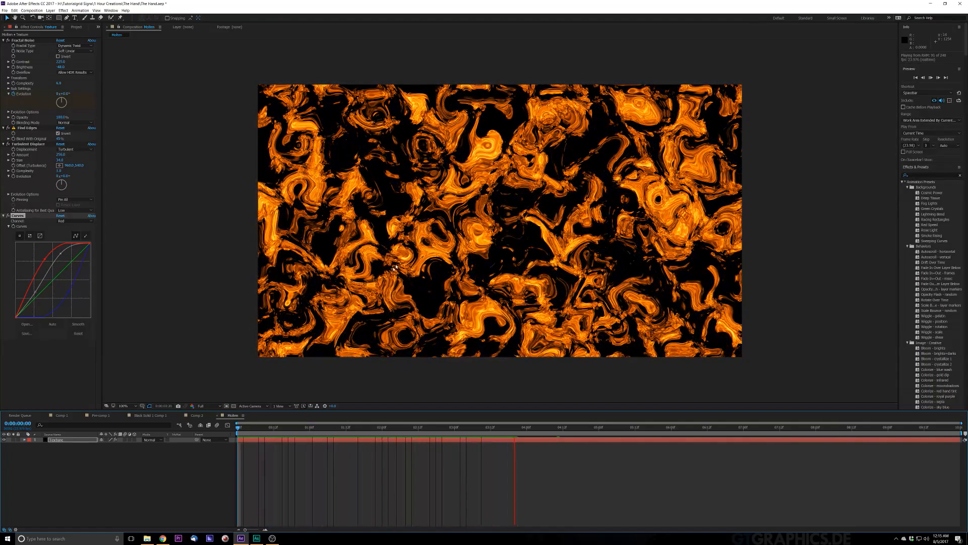
{"action": "left_click", "coordinate": [236, 440]}
{"action": "key", "text": "Home"}
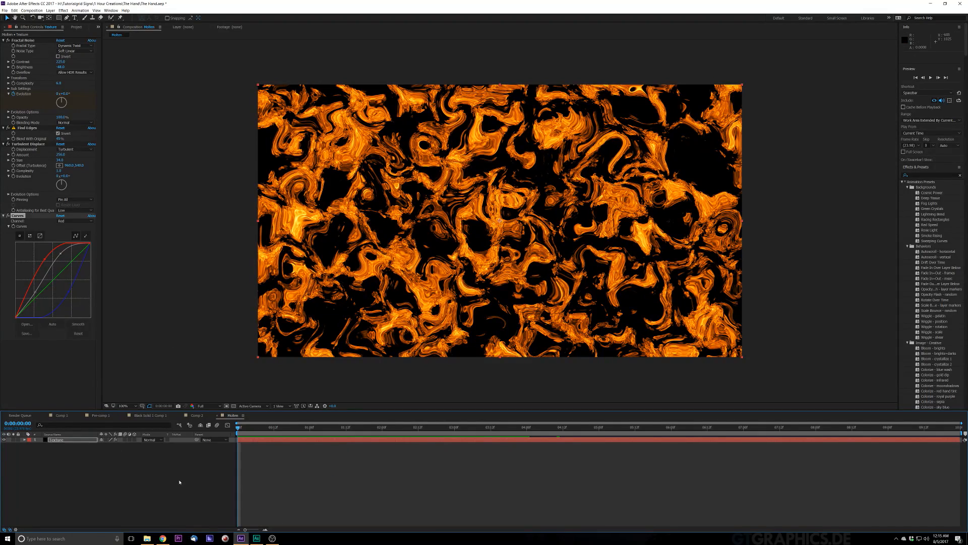
{"action": "key", "text": "space"}
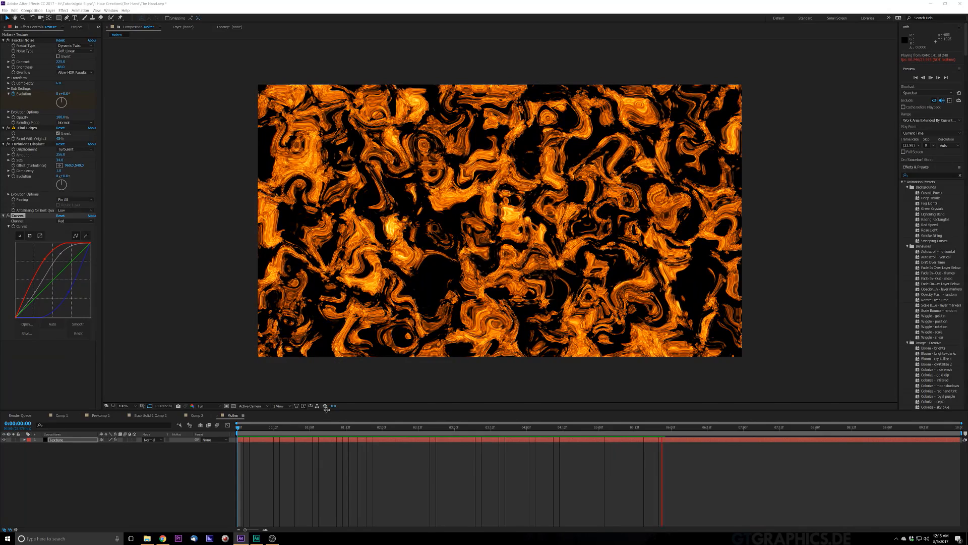
{"action": "left_click", "coordinate": [330, 260]}
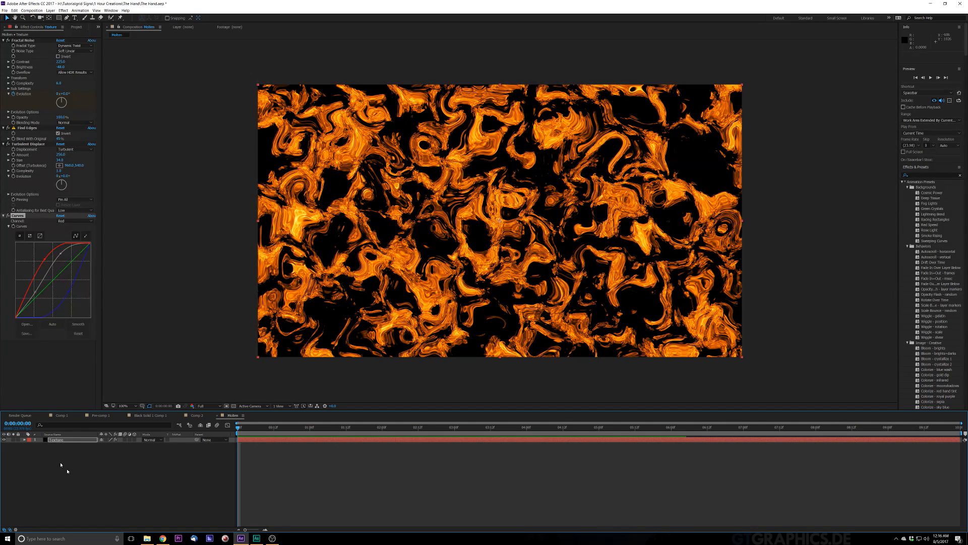
Pre-compose the Texture layer as "Text Pre Comp", moving all attributes into the new composition.
{"action": "left_click", "coordinate": [63, 441]}
{"action": "right_click", "coordinate": [63, 441]}
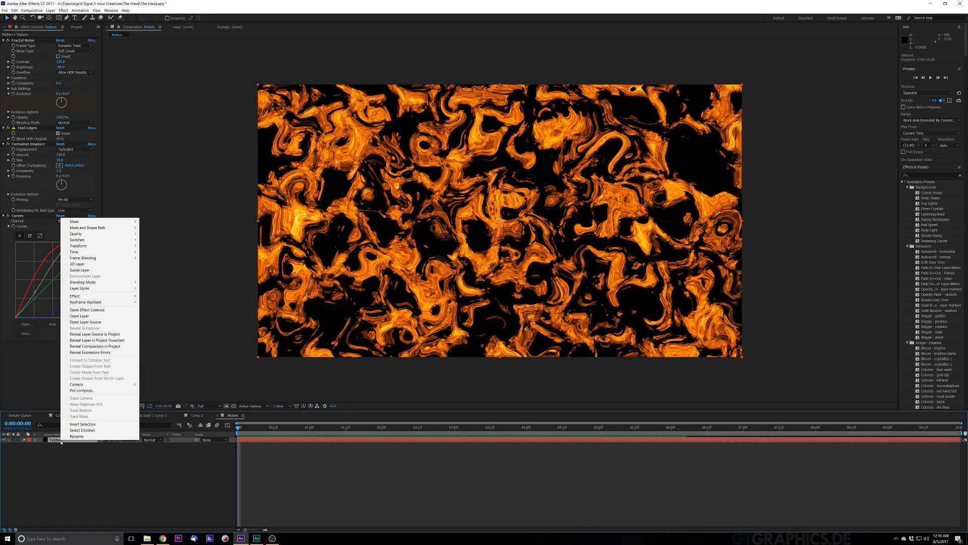
{"action": "left_click", "coordinate": [95, 390]}
{"action": "left_click", "coordinate": [444, 269]}
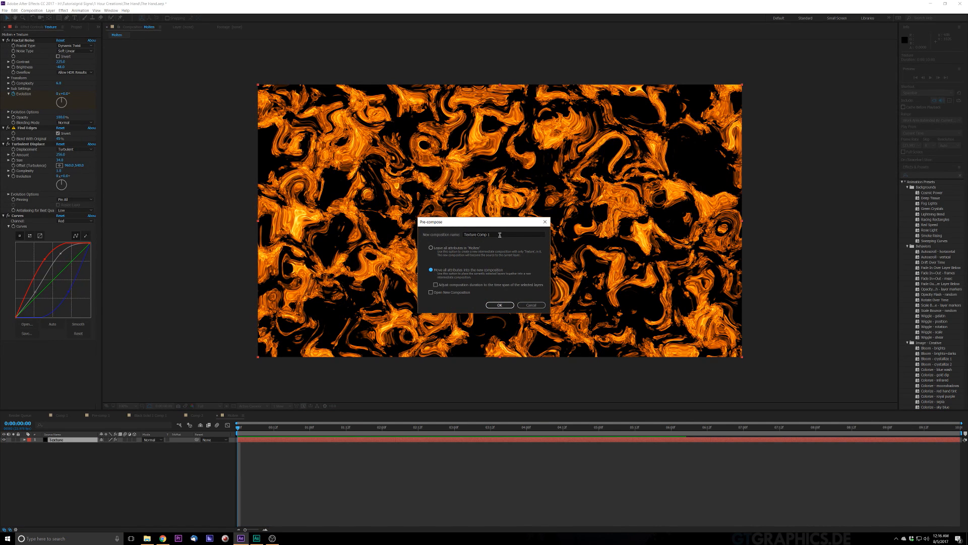
{"action": "left_click_drag", "start_coordinate": [500, 235], "coordinate": [374, 243]}
{"action": "type", "text": "Y"}
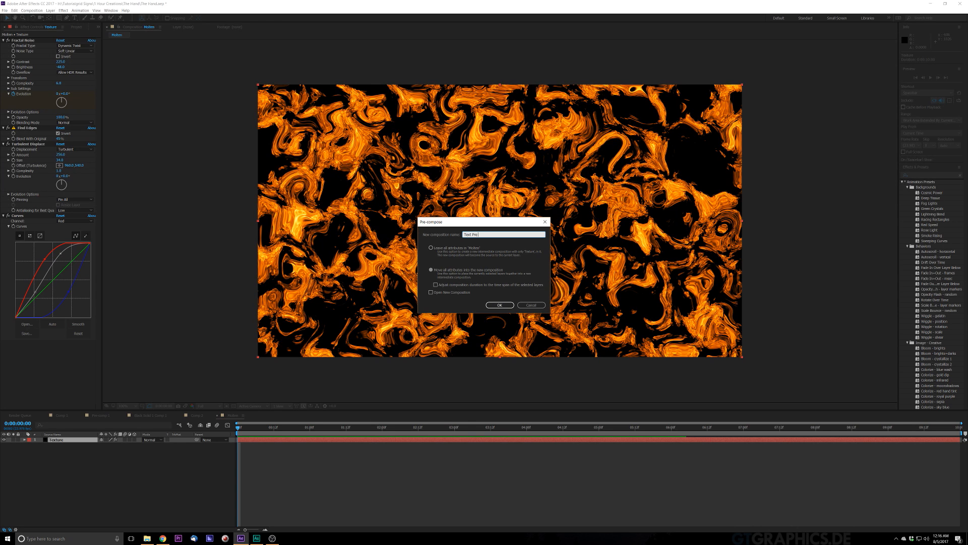
{"action": "key", "text": "Return"}
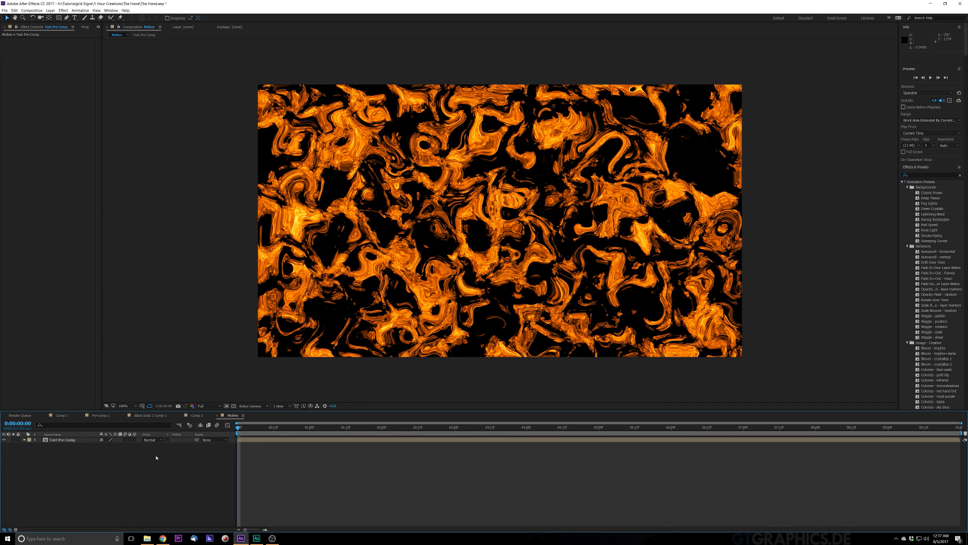
Apply the Polar Coordinates effect to the Text Pre Comp layer with 100% interpolation, using Polar to Rect conversion.
{"action": "left_click", "coordinate": [349, 344]}
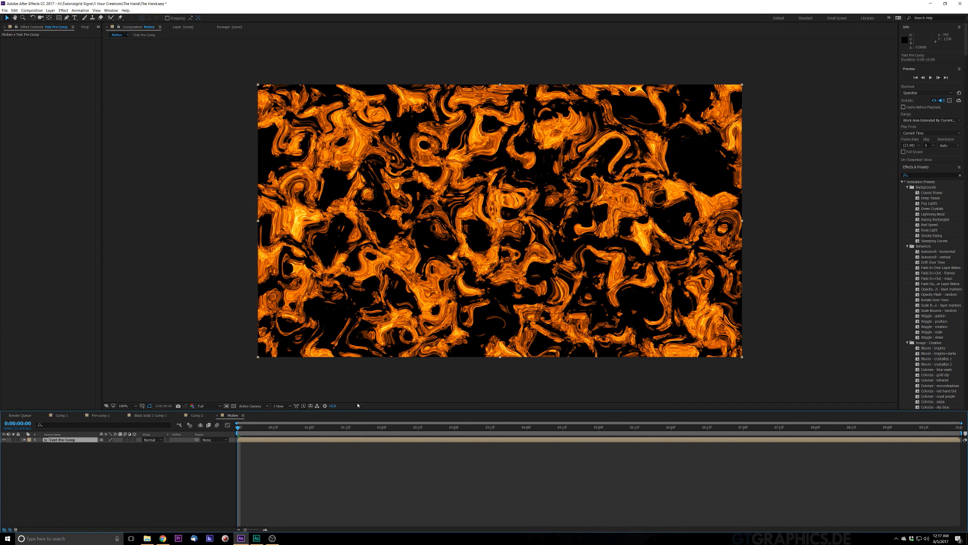
{"action": "key", "text": "ctrl+space"}
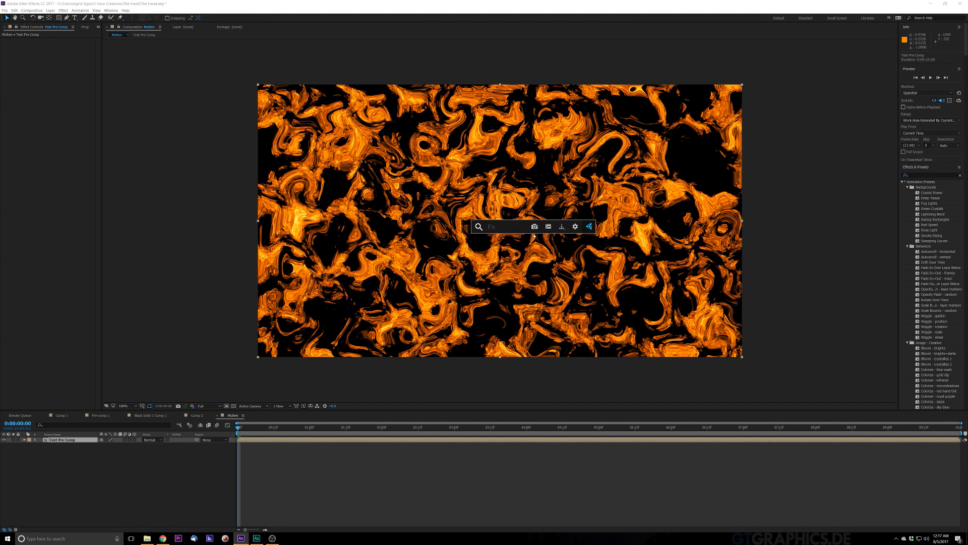
{"action": "type", "text": "po"}
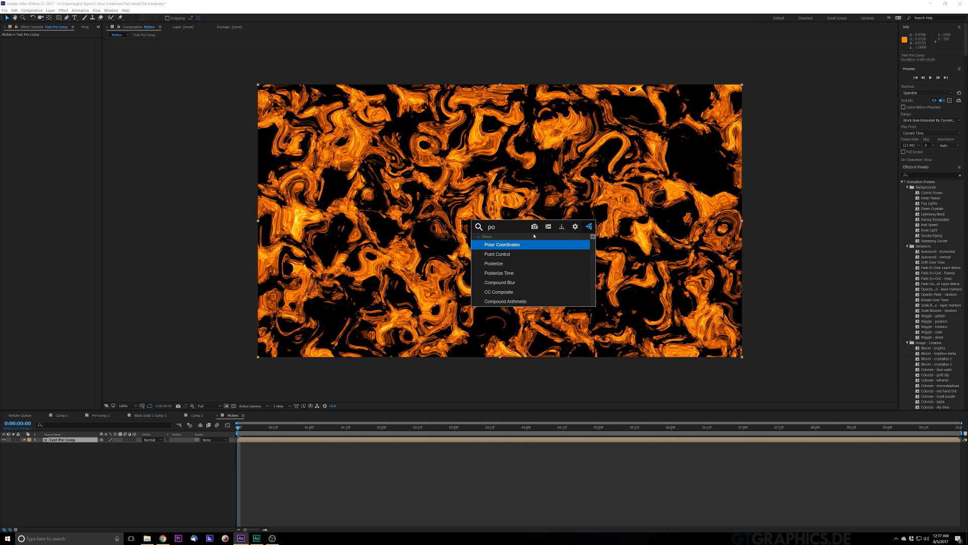
{"action": "left_click", "coordinate": [525, 247]}
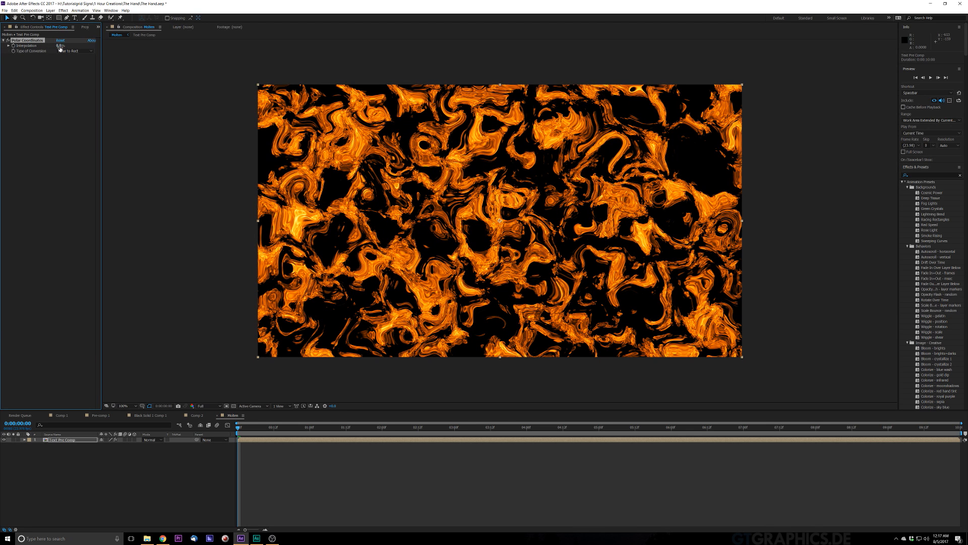
{"action": "left_click_drag", "start_coordinate": [61, 46], "coordinate": [108, 49]}
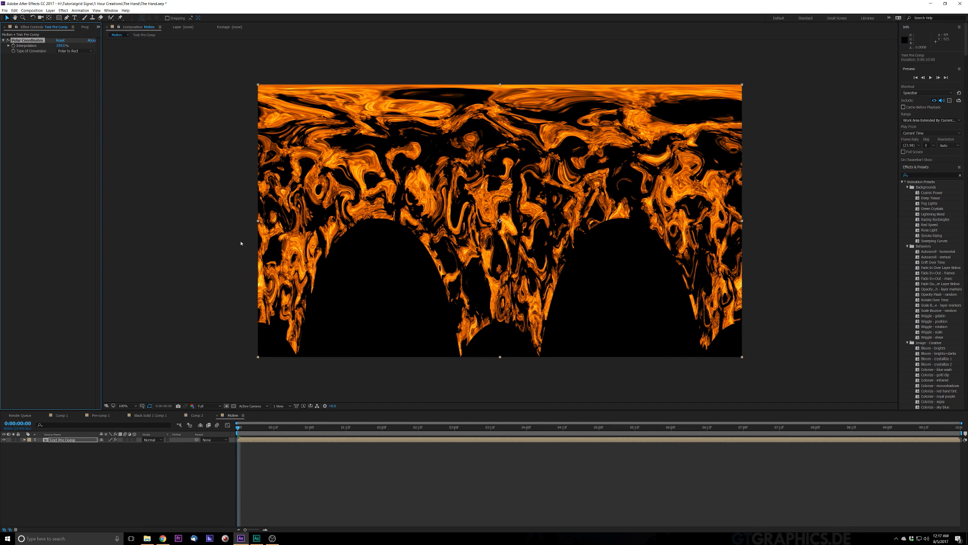
{"action": "left_click", "coordinate": [79, 480]}
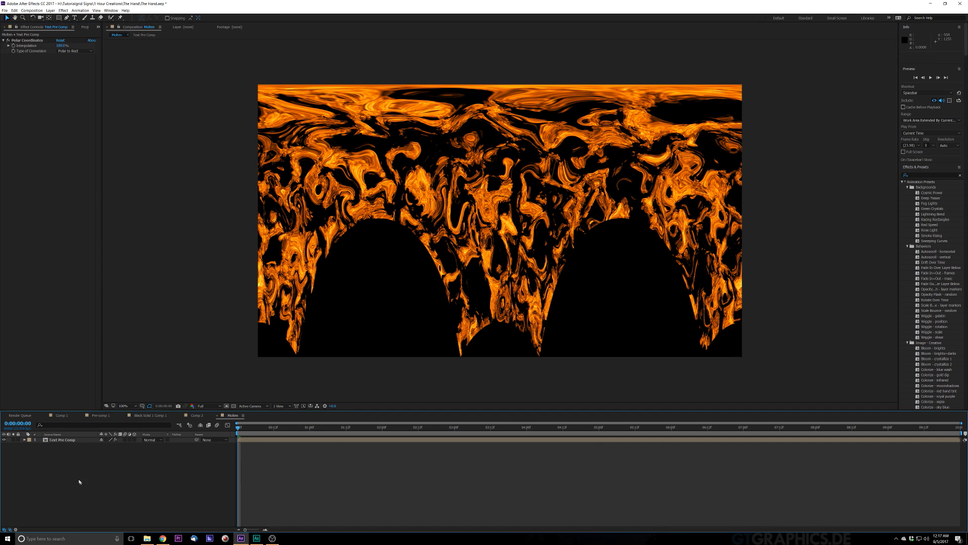
{"action": "left_click", "coordinate": [65, 441]}
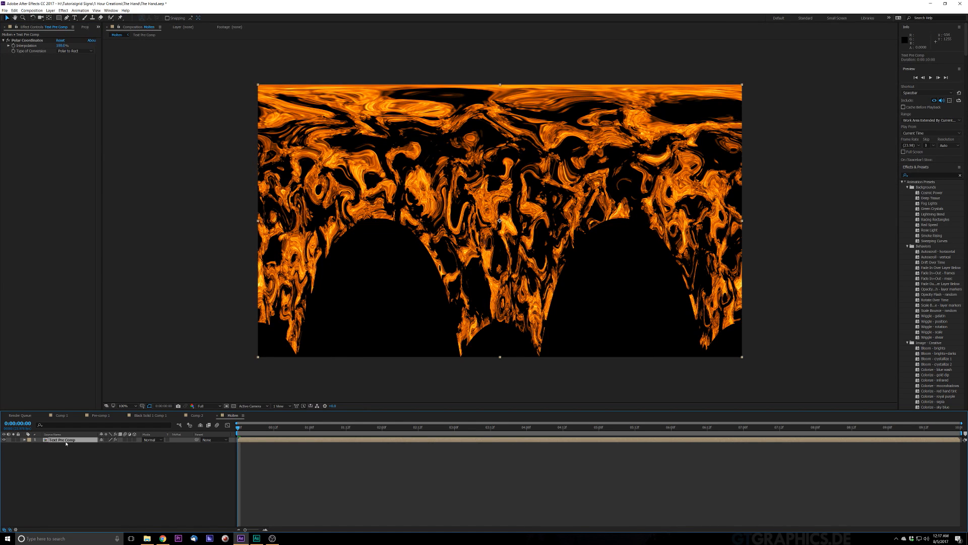
Pre-compose the Text Pre Comp layer together with its Polar Coordinates effect as "Text Pre Comp 2".
{"action": "right_click", "coordinate": [66, 443]}
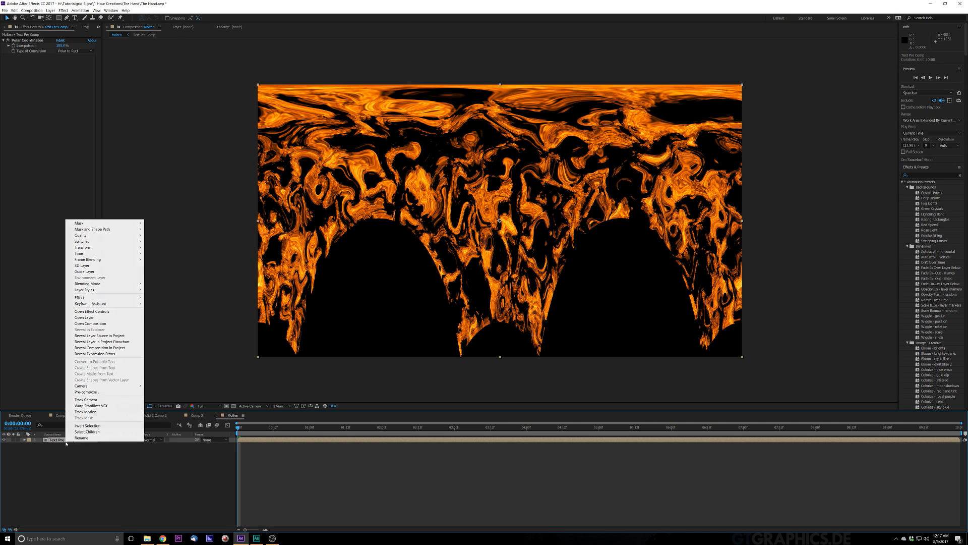
{"action": "left_click", "coordinate": [96, 393]}
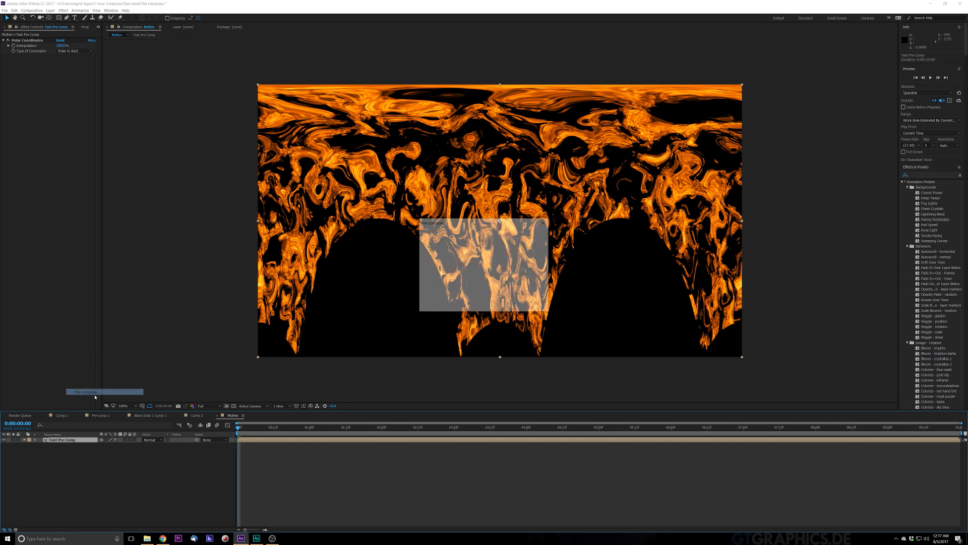
{"action": "left_click", "coordinate": [490, 305]}
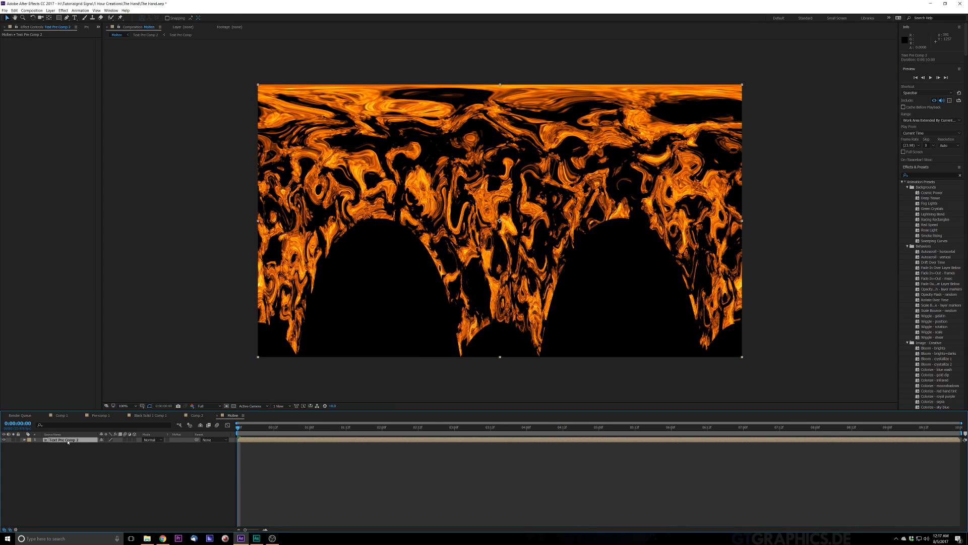
Duplicate the Text Pre Comp 2 layer and rotate the upper copy by -180° about its centre.
{"action": "key", "text": "ctrl+d"}
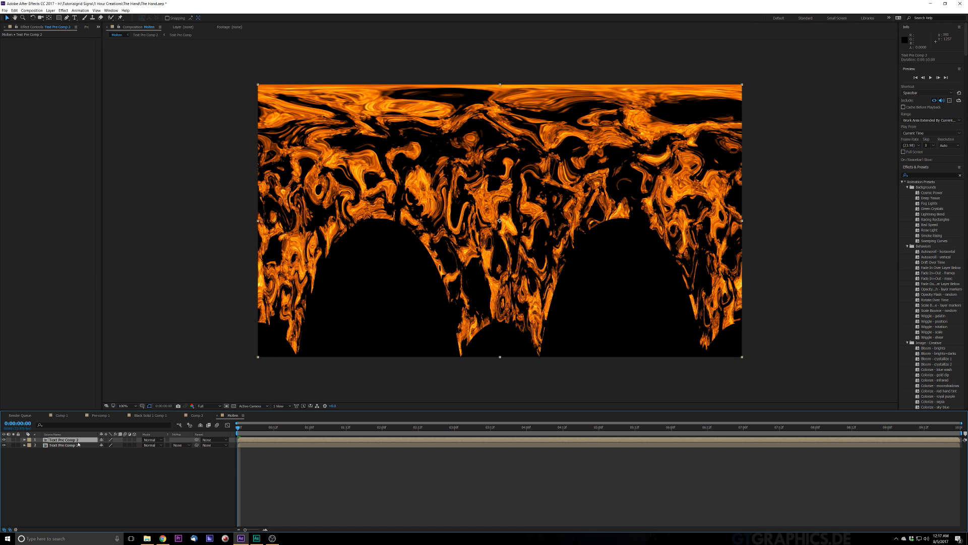
{"action": "left_click", "coordinate": [32, 17]}
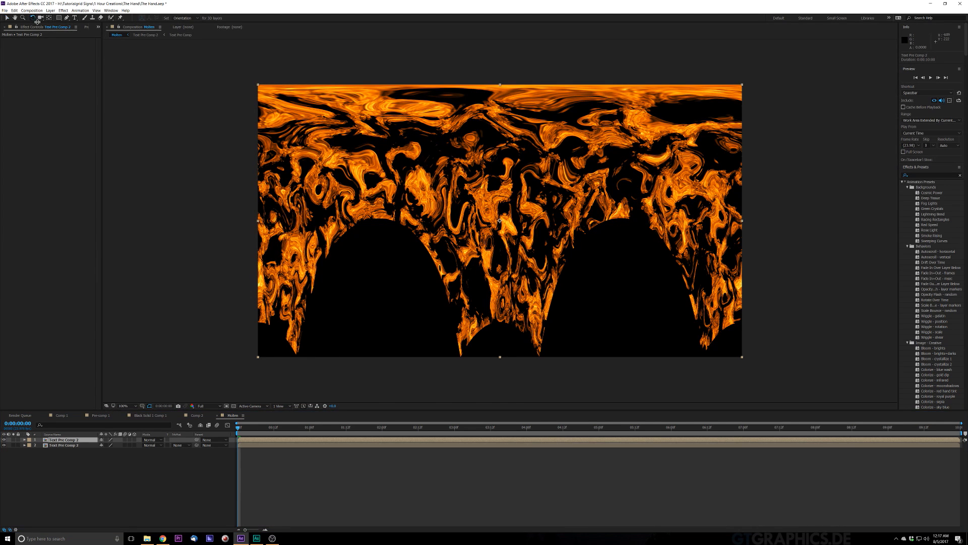
{"action": "left_click_drag", "start_coordinate": [282, 171], "coordinate": [702, 351]}
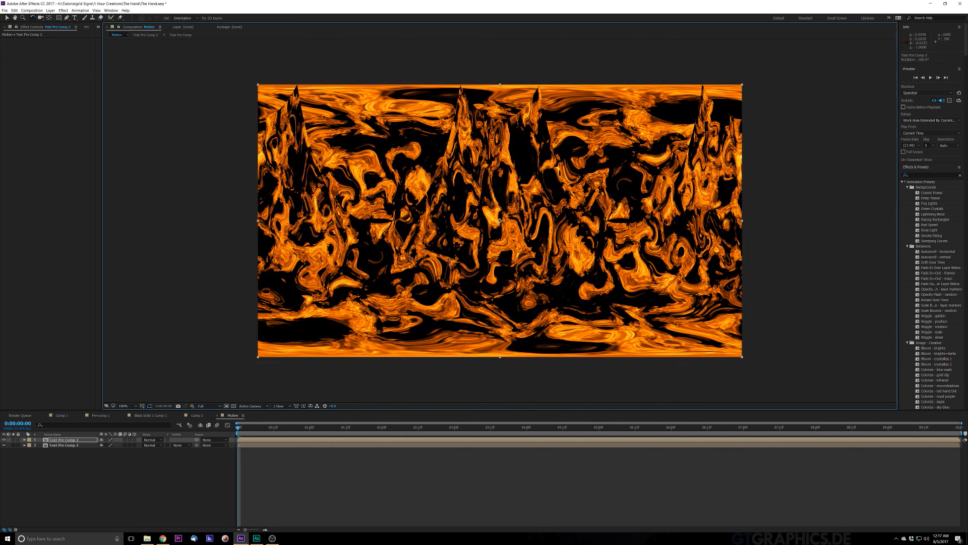
Stretch the rotated copy's height to about 118% and move it up until its lower edge meets the composition's lower edge.
{"action": "key", "text": "v"}
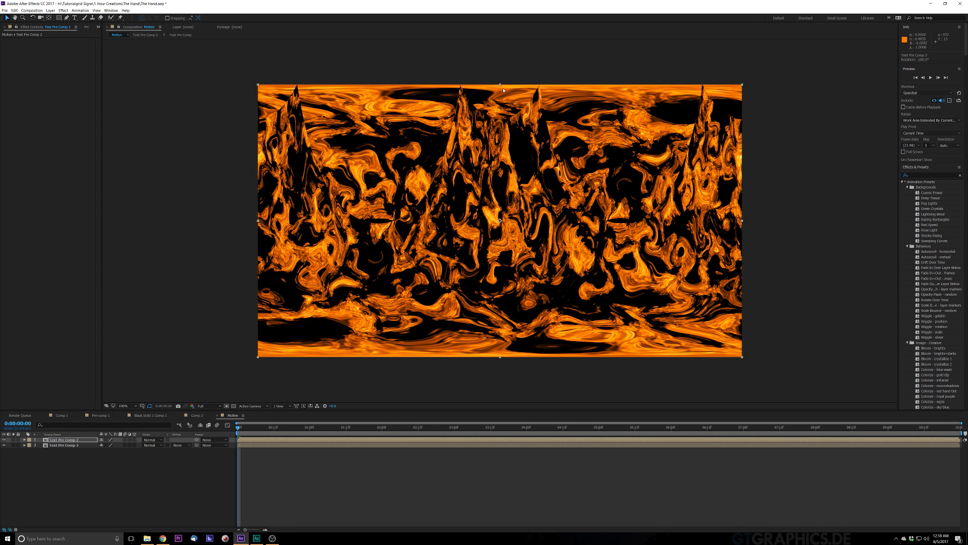
{"action": "left_click_drag", "start_coordinate": [501, 87], "coordinate": [502, 61]}
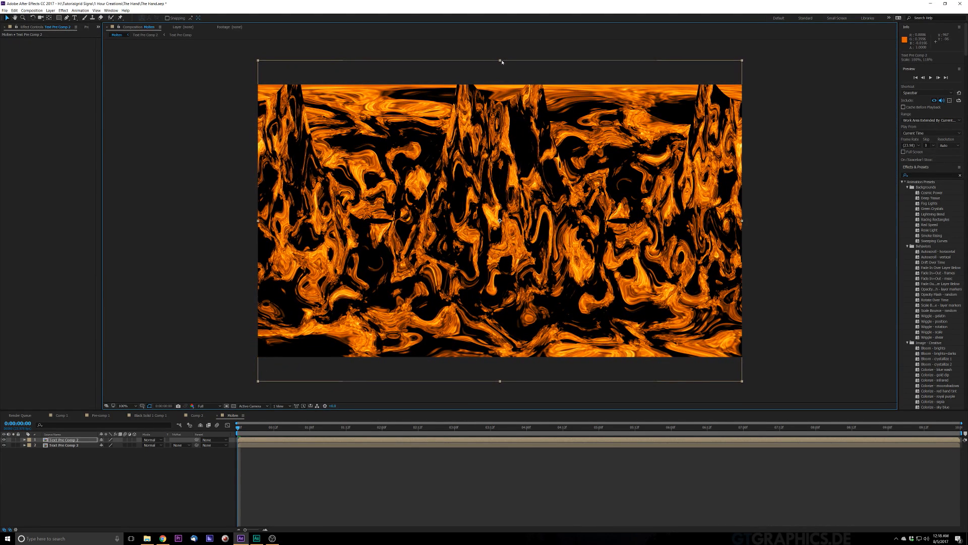
{"action": "left_click_drag", "start_coordinate": [487, 269], "coordinate": [487, 245]}
{"action": "scroll", "coordinate": [481, 274], "scroll_direction": "up", "scroll_amount": 4}
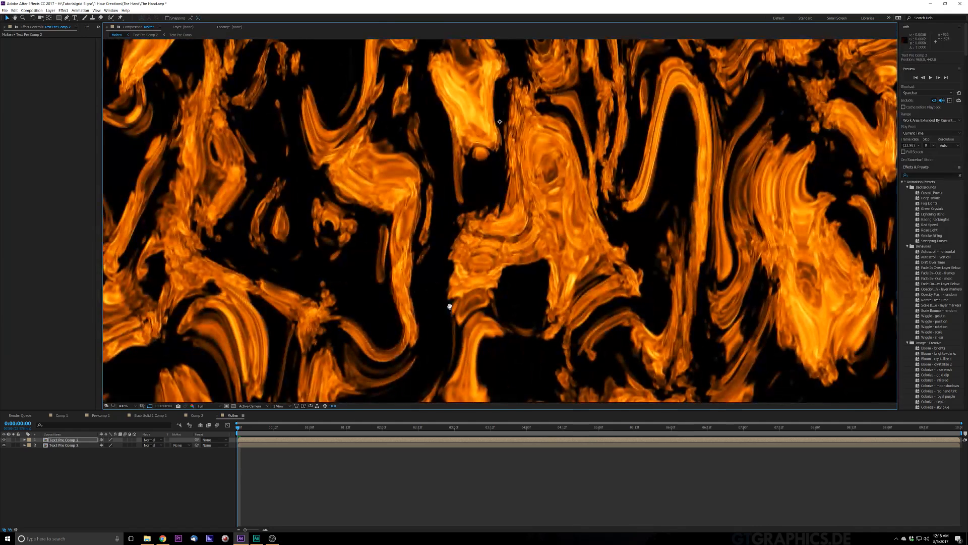
{"action": "left_click_drag", "start_coordinate": [449, 306], "coordinate": [418, 176]}
{"action": "scroll", "coordinate": [473, 269], "scroll_direction": "down", "scroll_amount": 4}
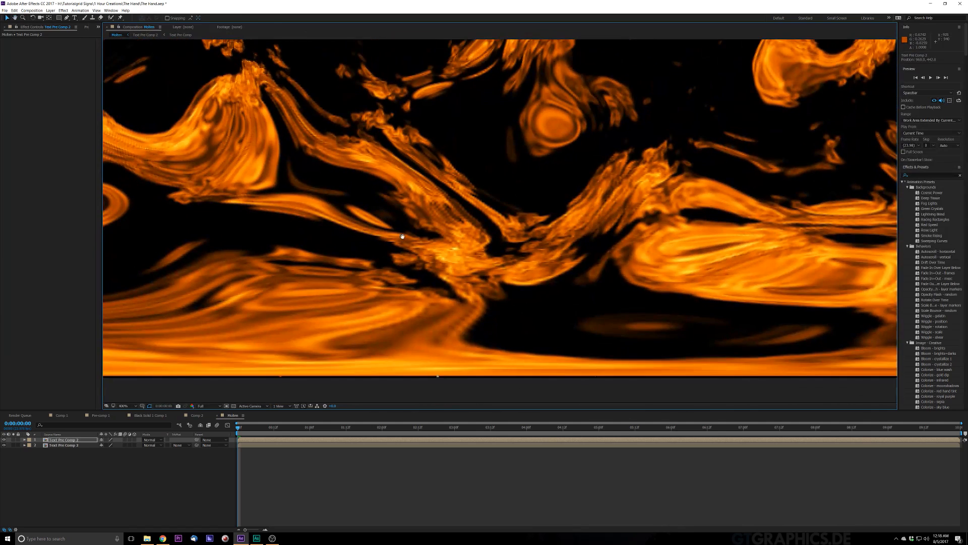
{"action": "key", "text": "Down"}
{"action": "key", "text": "Down"}
{"action": "key", "text": "Down"}
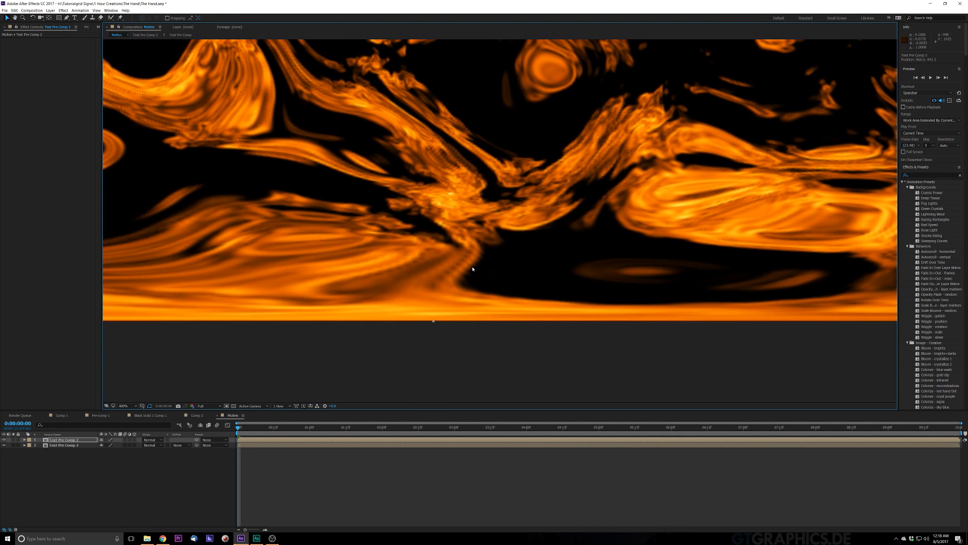
{"action": "scroll", "coordinate": [475, 269], "scroll_direction": "down", "scroll_amount": 3}
Draw a rectangular mask over the upper half of the rotated copy and set its mode to Subtract.
{"action": "left_click", "coordinate": [283, 172]}
{"action": "left_click", "coordinate": [59, 17]}
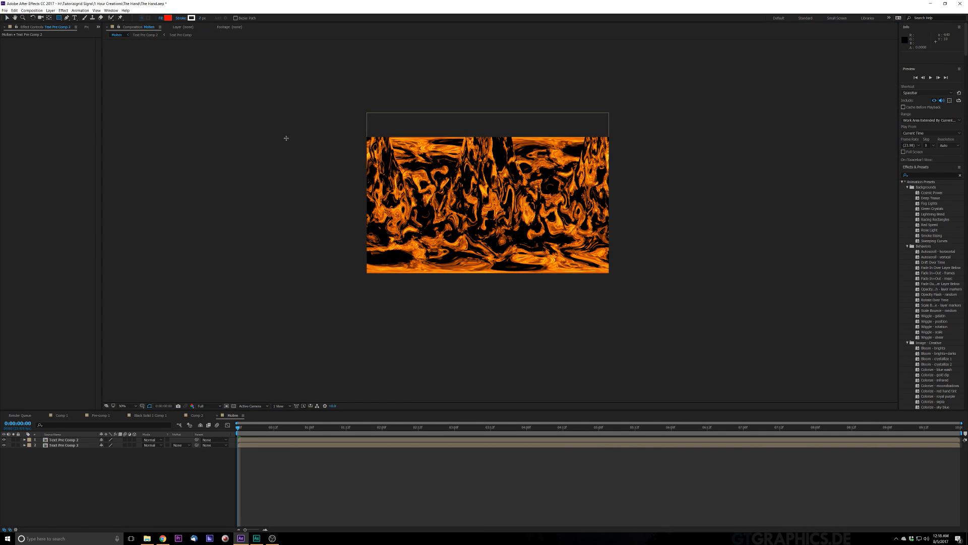
{"action": "left_click_drag", "start_coordinate": [340, 98], "coordinate": [661, 193]}
{"action": "left_click_drag", "start_coordinate": [662, 200], "coordinate": [663, 199]}
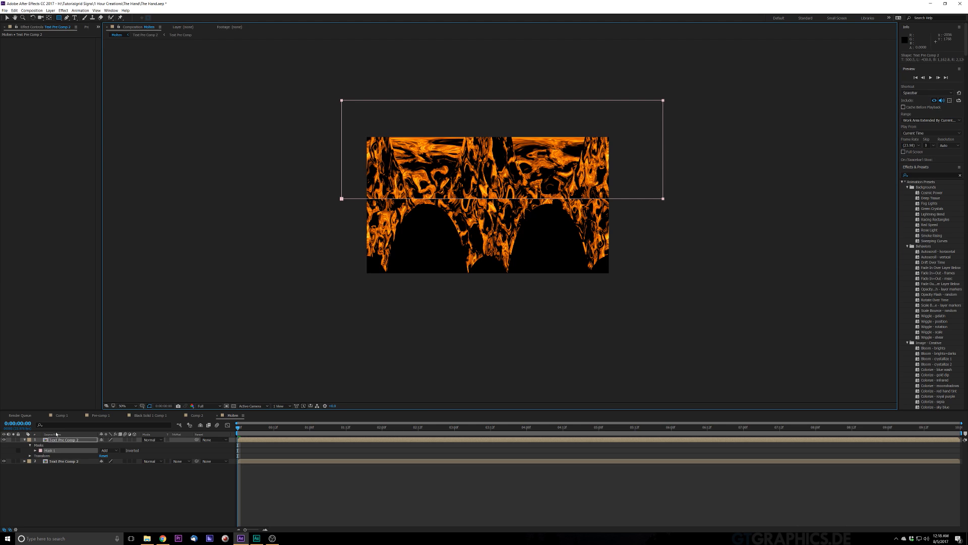
{"action": "left_click", "coordinate": [114, 450]}
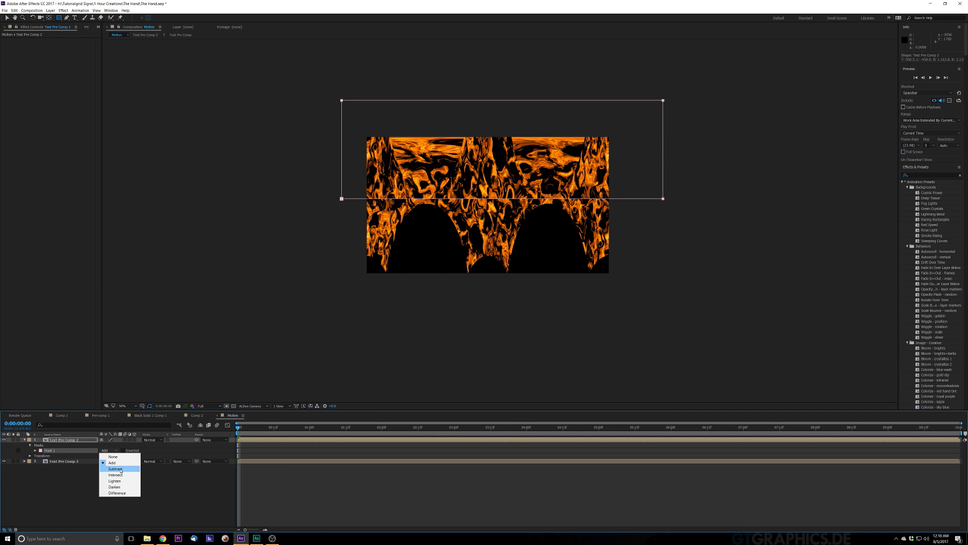
{"action": "left_click", "coordinate": [118, 467]}
Increase the mask's feather to blend the two texture layers along the horizontal seam, and check the blend up close.
{"action": "key", "text": "f"}
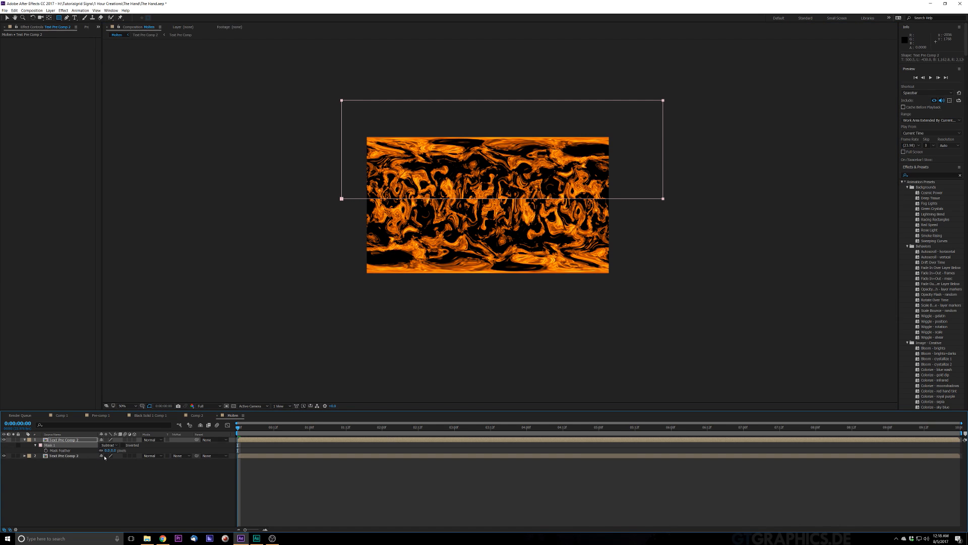
{"action": "left_click_drag", "start_coordinate": [108, 450], "coordinate": [135, 456]}
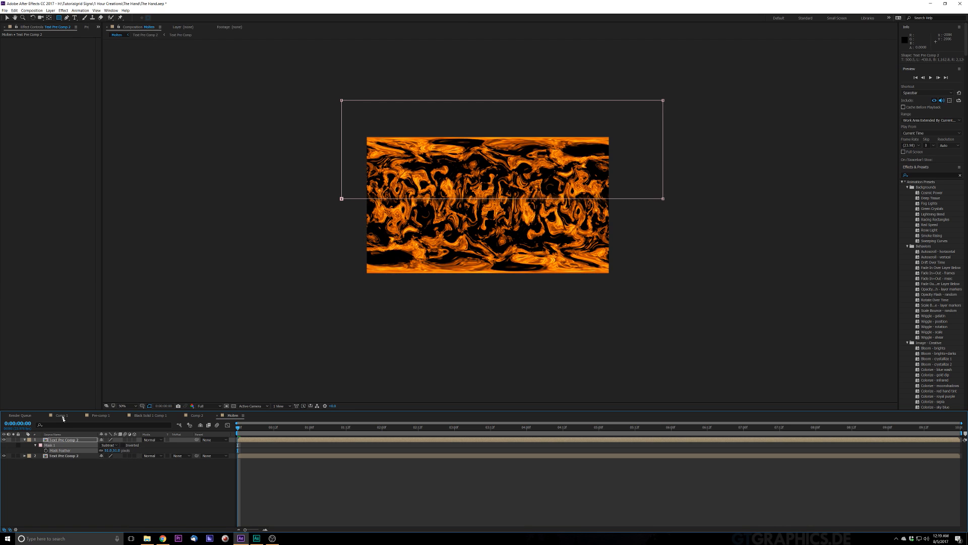
{"action": "key", "text": "v"}
{"action": "left_click", "coordinate": [417, 296]}
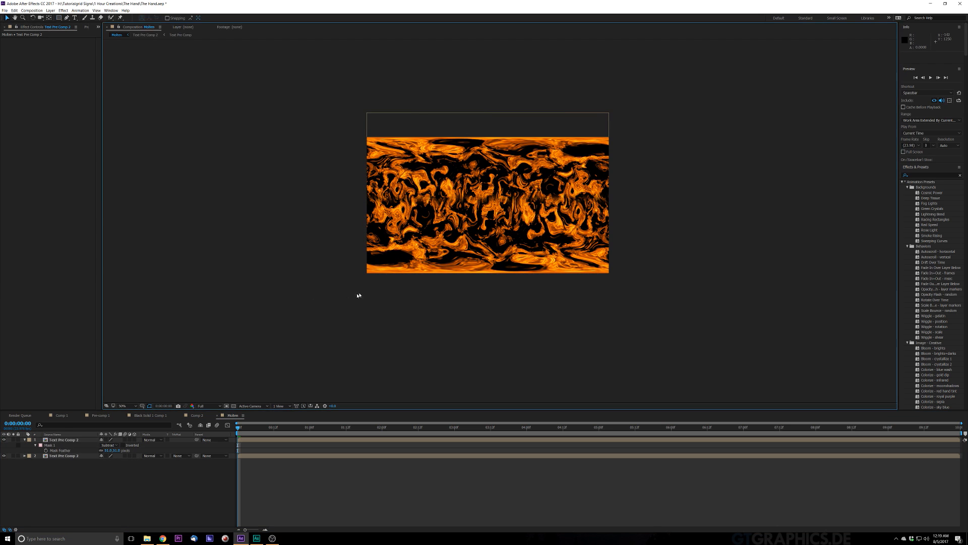
{"action": "scroll", "coordinate": [442, 266], "scroll_direction": "up", "scroll_amount": 2}
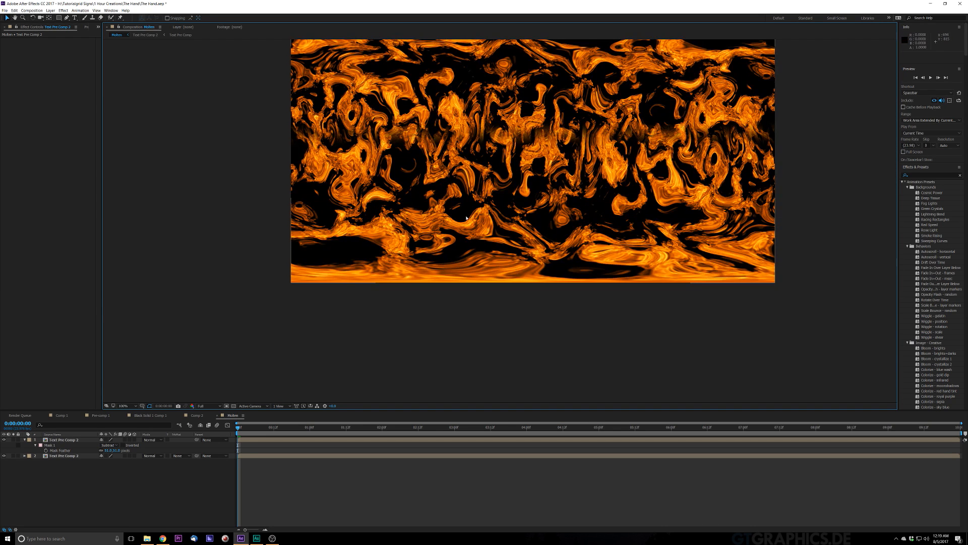
{"action": "left_click_drag", "start_coordinate": [466, 214], "coordinate": [445, 293]}
{"action": "scroll", "coordinate": [439, 286], "scroll_direction": "up", "scroll_amount": 1}
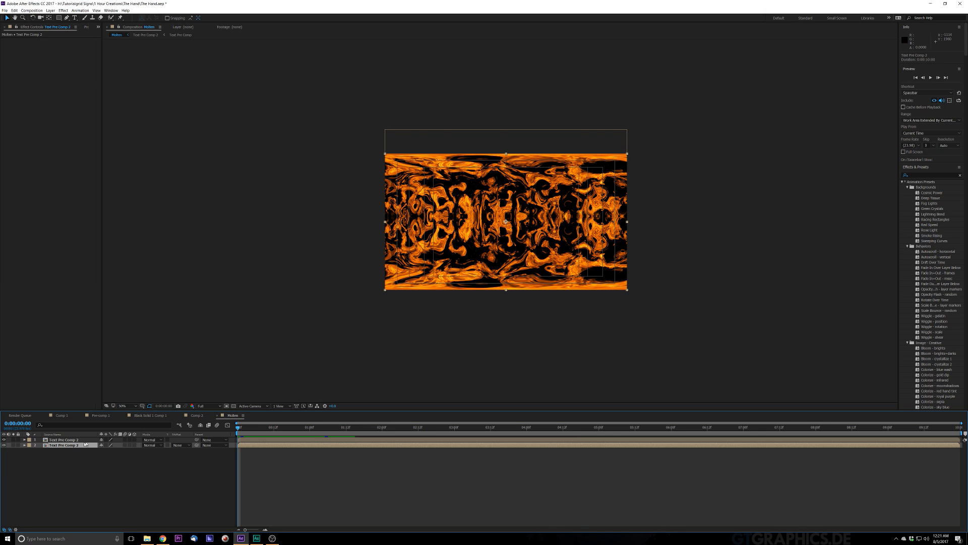
Pre-compose both Text Pre Comp 2 layers together as "Pre-comp 2", moving all attributes into the new composition.
{"action": "left_click", "coordinate": [76, 441]}
{"action": "left_click", "coordinate": [76, 441], "text": "shift"}
{"action": "right_click", "coordinate": [75, 441]}
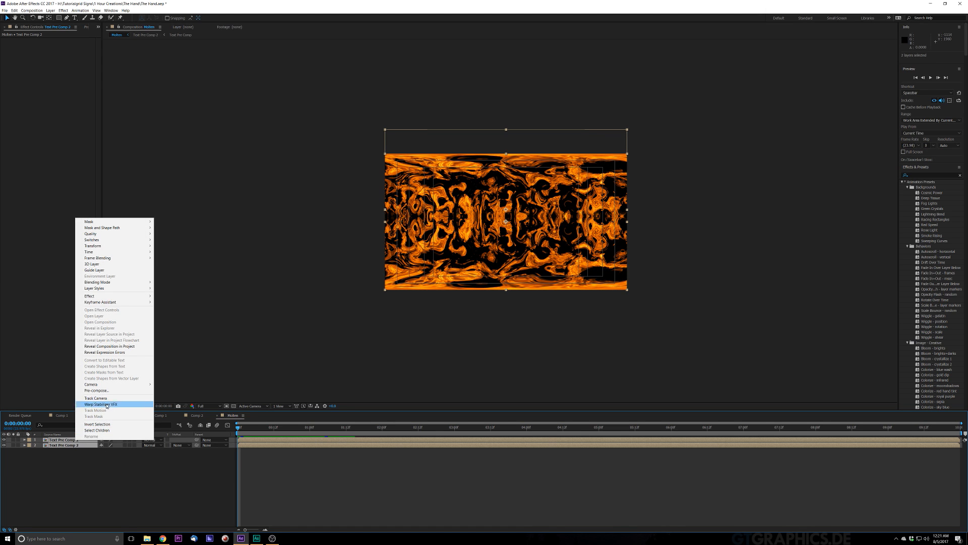
{"action": "left_click", "coordinate": [95, 391]}
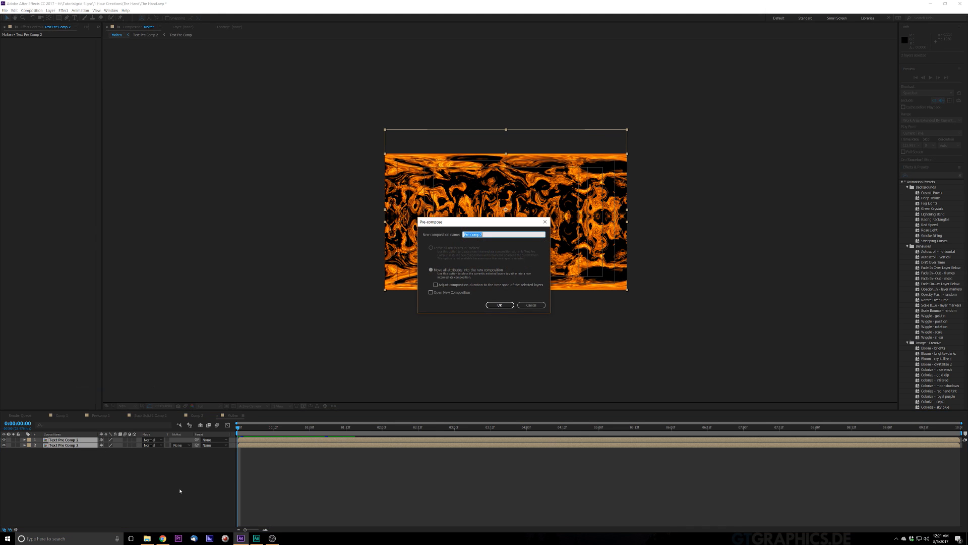
{"action": "left_click", "coordinate": [499, 304]}
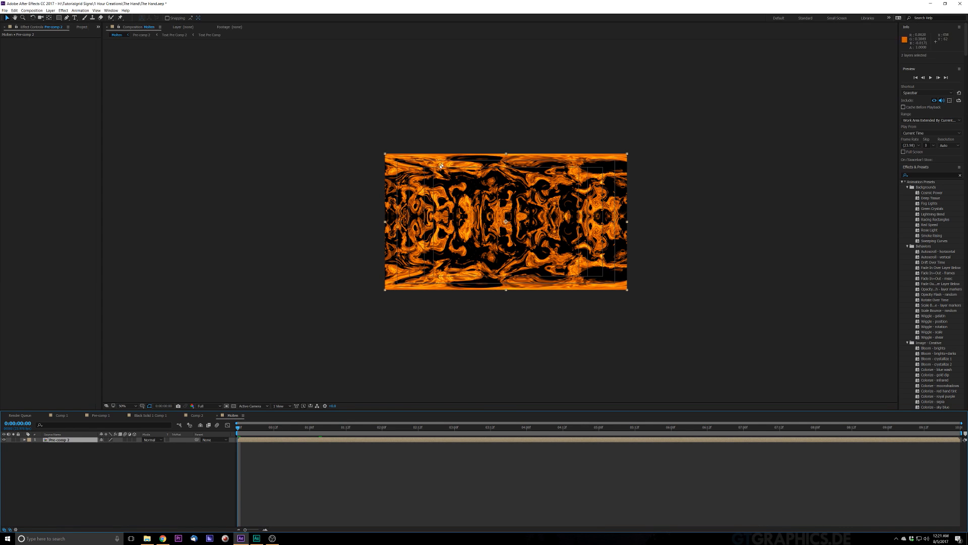
Preview the combined Pre-comp 2 texture animation from the start of the timeline.
{"action": "left_click", "coordinate": [430, 299]}
{"action": "key", "text": "space"}
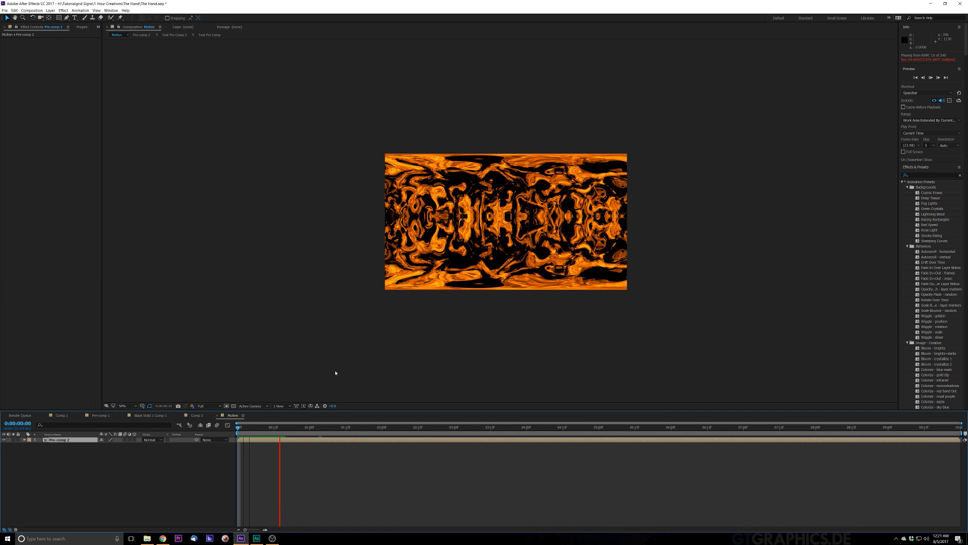
{"action": "key", "text": "space"}
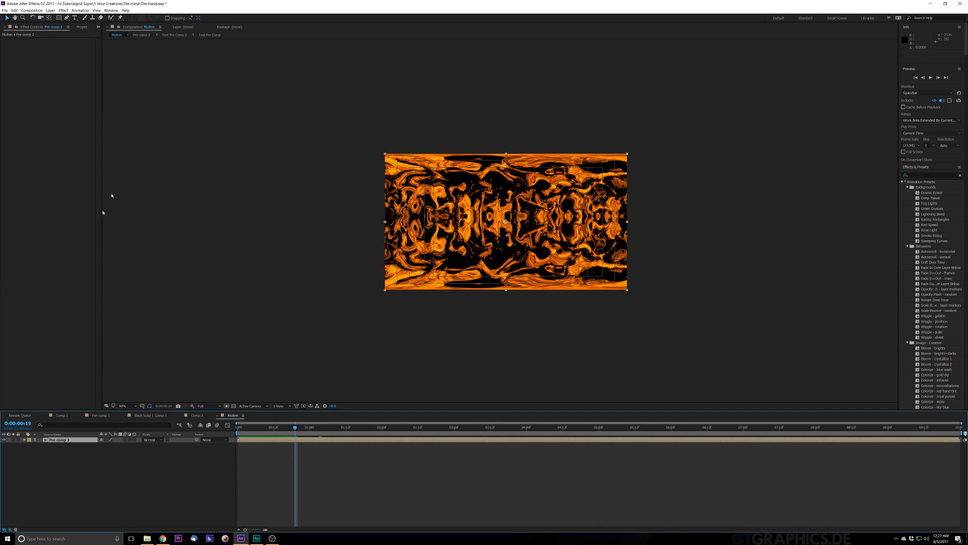
Create a new black solid layer named "Element" above Pre-comp 2.
{"action": "left_click", "coordinate": [50, 10]}
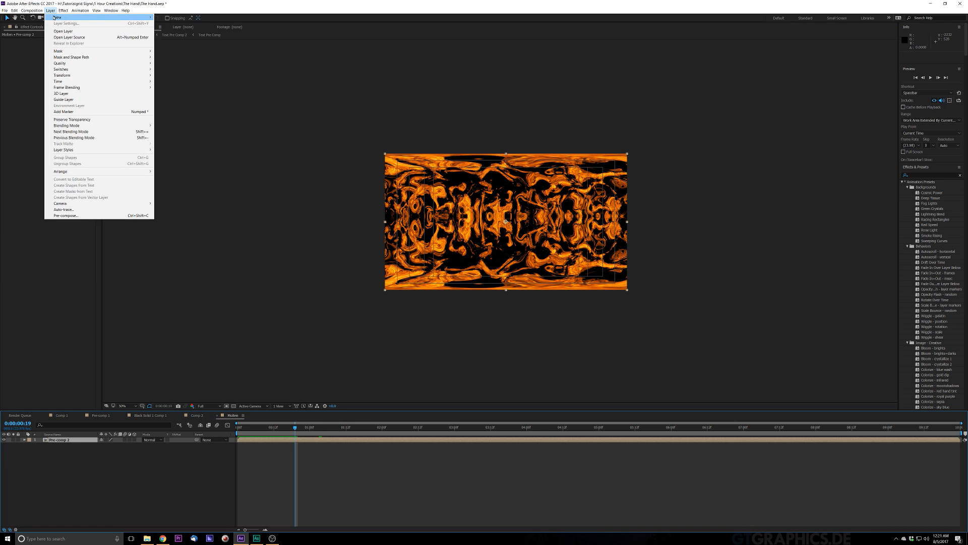
{"action": "mouse_move", "coordinate": [80, 17]}
{"action": "left_click", "coordinate": [180, 23]}
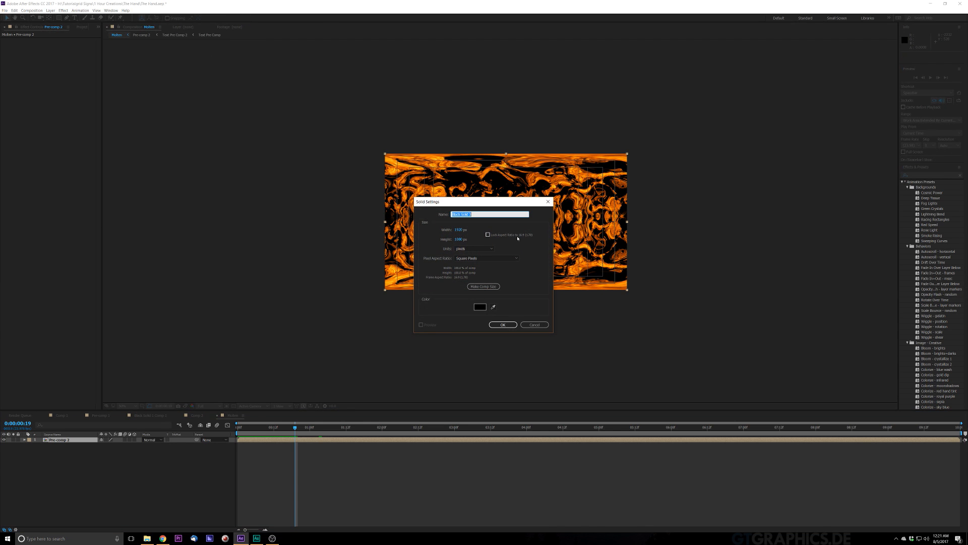
{"action": "key", "text": "BackSpace"}
{"action": "type", "text": "Element"}
{"action": "left_click", "coordinate": [503, 324]}
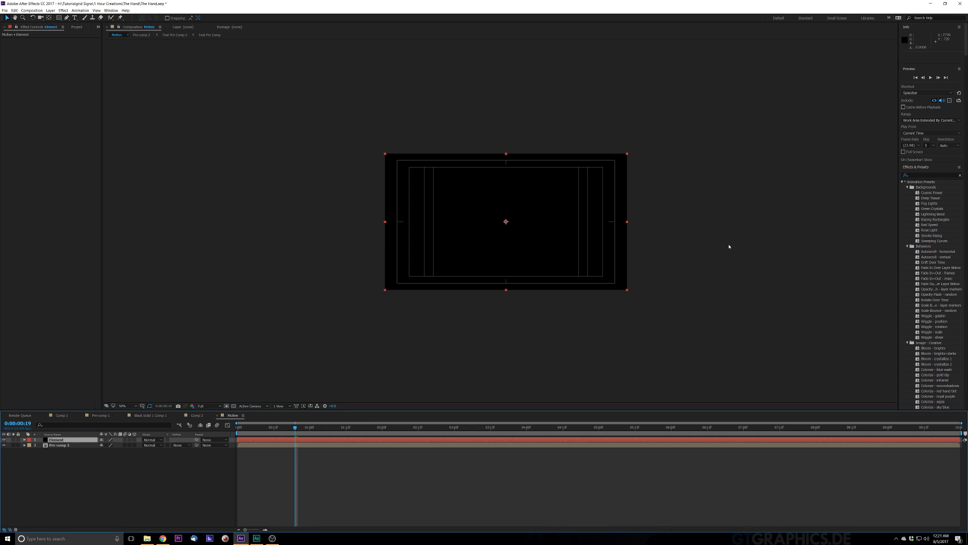
Apply the Element effect to the Element solid.
{"action": "key", "text": "ctrl+space"}
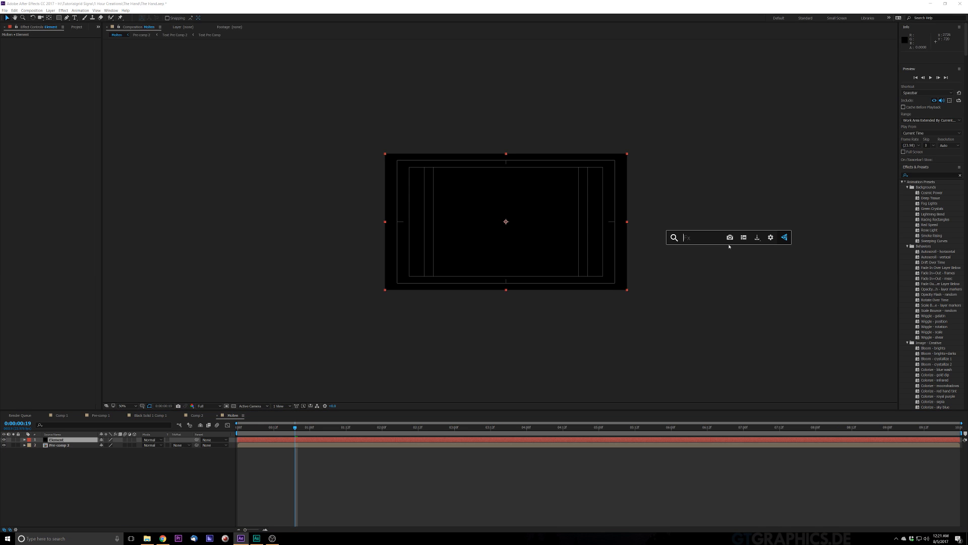
{"action": "type", "text": "el"}
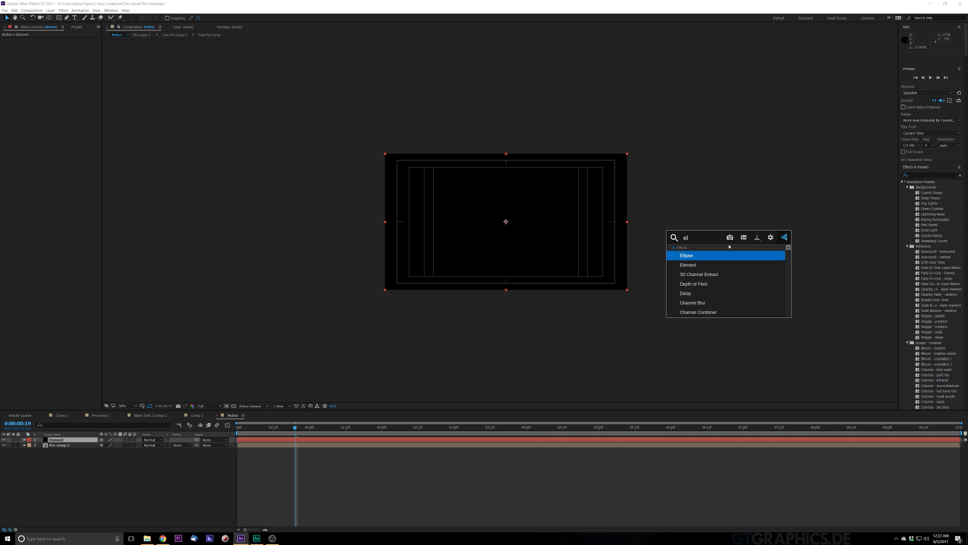
{"action": "key", "text": "Down"}
{"action": "key", "text": "Return"}
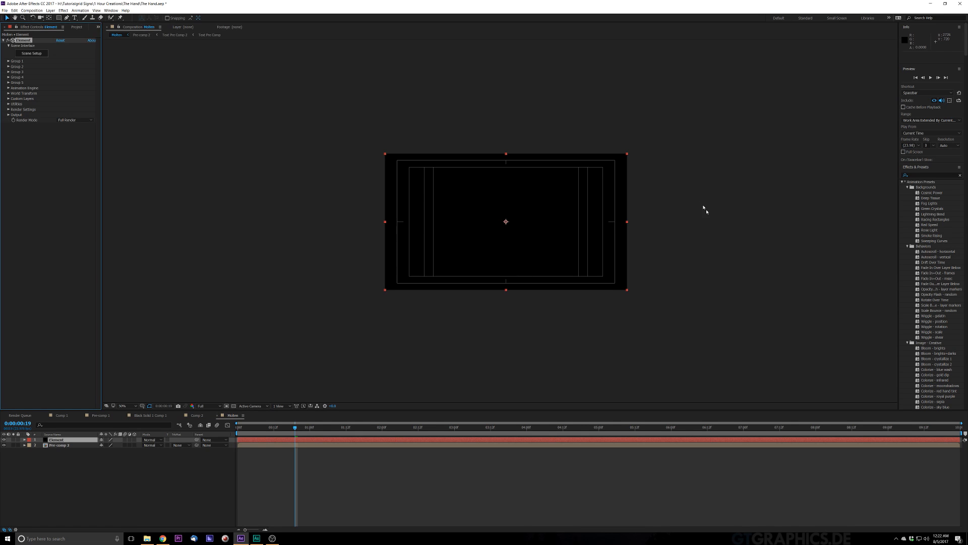
Assign Pre-comp 2 as Layer 1 of the Element effect's Custom Texture Maps.
{"action": "left_click", "coordinate": [9, 98]}
{"action": "left_click", "coordinate": [14, 109]}
{"action": "left_click", "coordinate": [64, 115]}
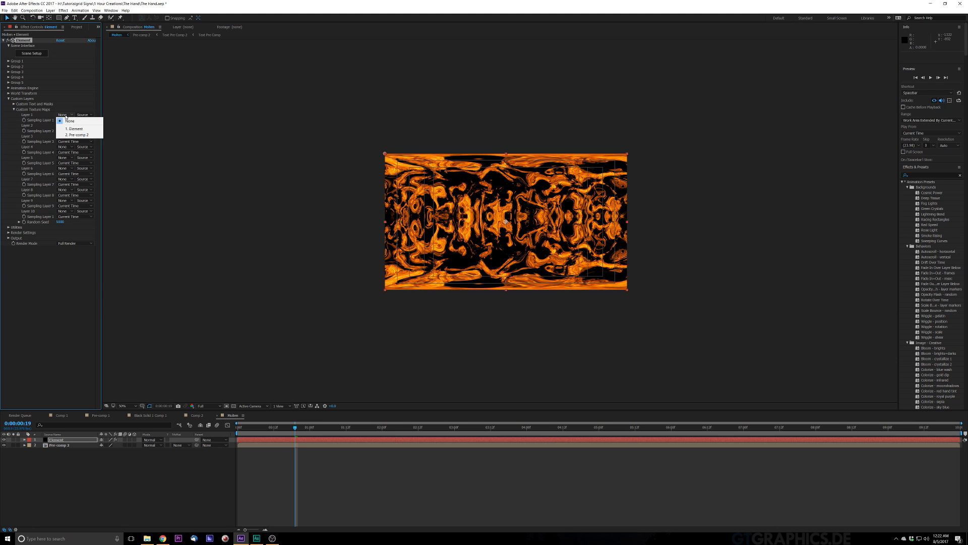
{"action": "left_click", "coordinate": [74, 135]}
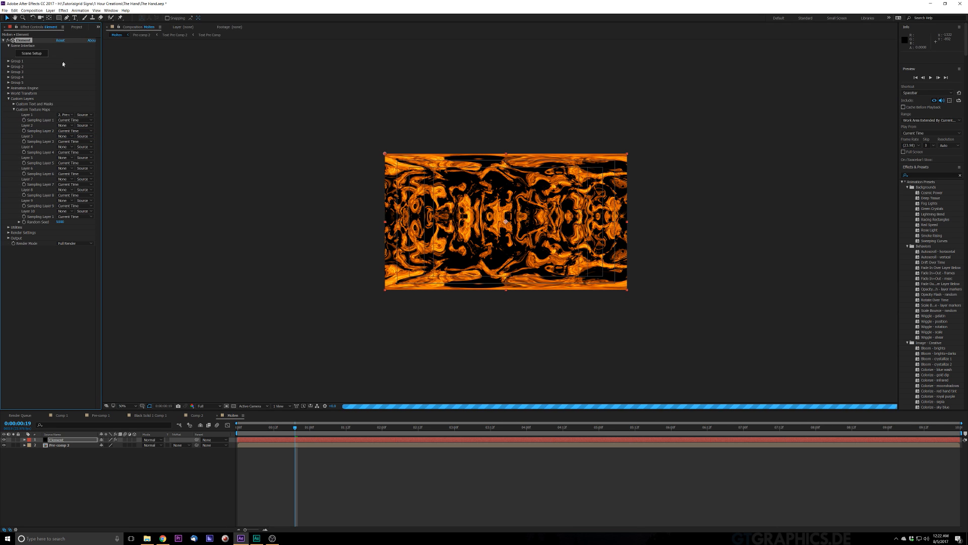
Create a sphere model in Element's Scene Setup and open its default material's settings.
{"action": "left_click", "coordinate": [32, 53]}
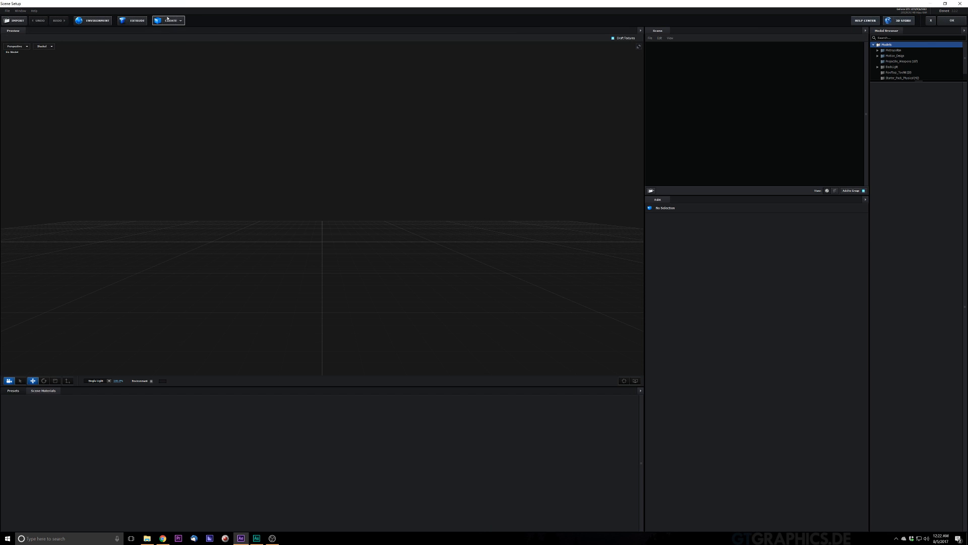
{"action": "left_click", "coordinate": [171, 20]}
{"action": "left_click", "coordinate": [172, 32]}
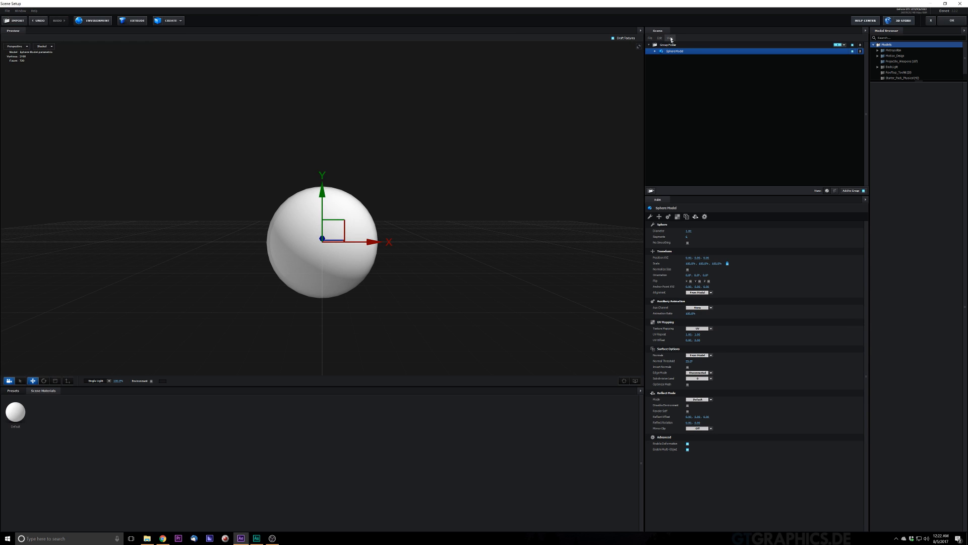
{"action": "left_click", "coordinate": [654, 51]}
{"action": "left_click", "coordinate": [677, 57]}
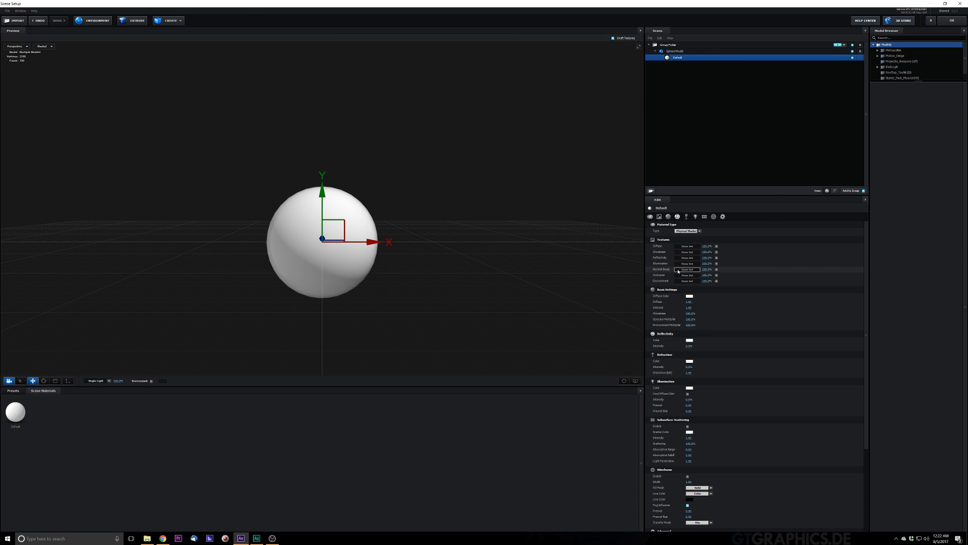
Assign Custom Layer 1 as the Diffuse texture of the sphere's default material and apply the scene.
{"action": "left_click", "coordinate": [690, 253]}
{"action": "left_click", "coordinate": [740, 215]}
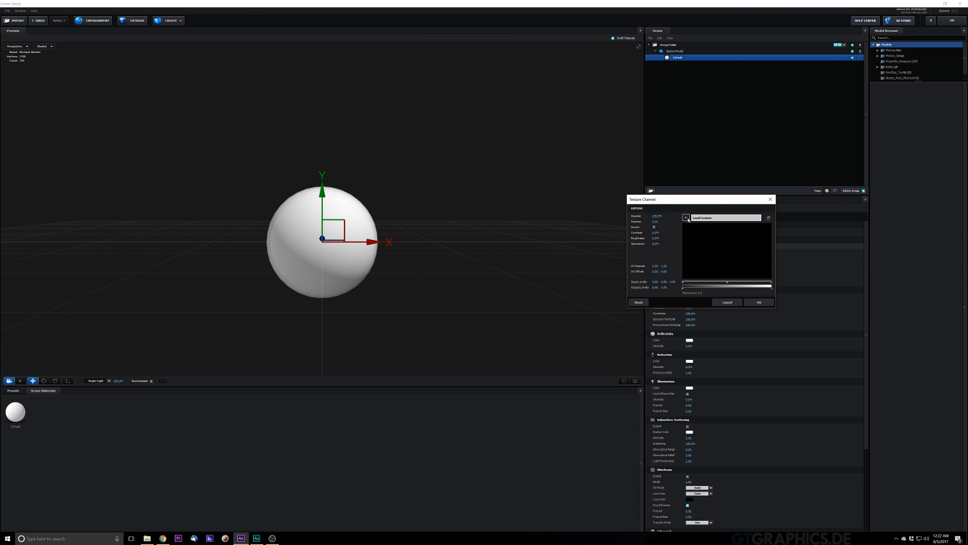
{"action": "left_click", "coordinate": [700, 224]}
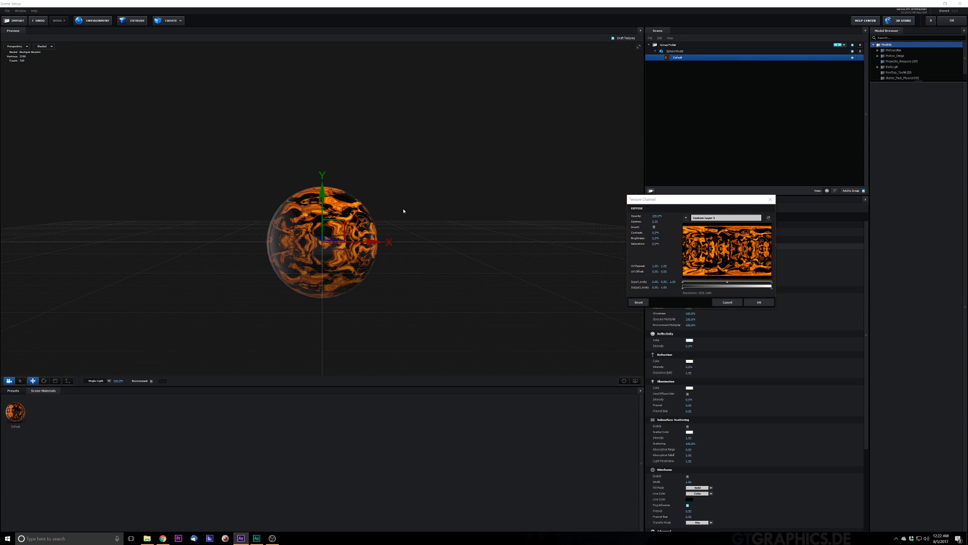
{"action": "left_click", "coordinate": [754, 303]}
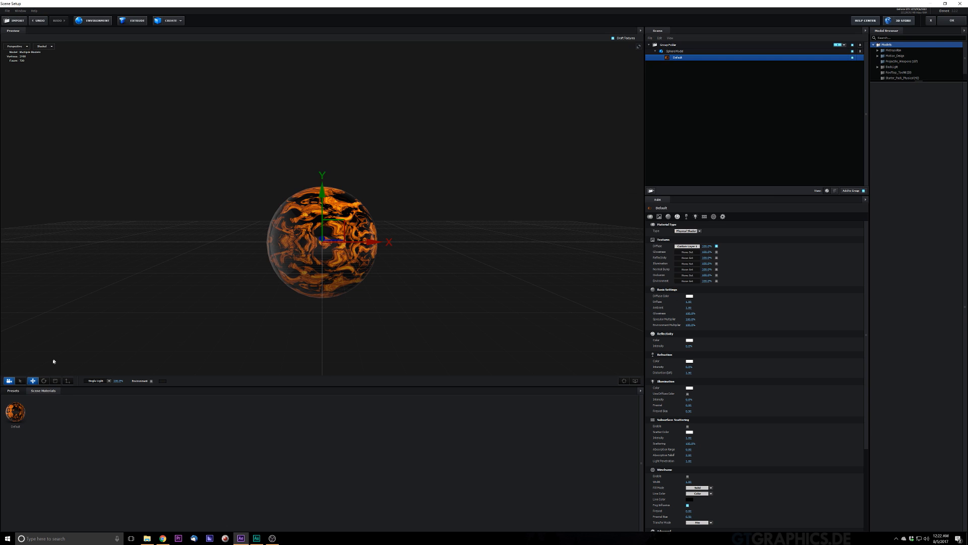
{"action": "left_click_drag", "start_coordinate": [346, 293], "coordinate": [306, 303]}
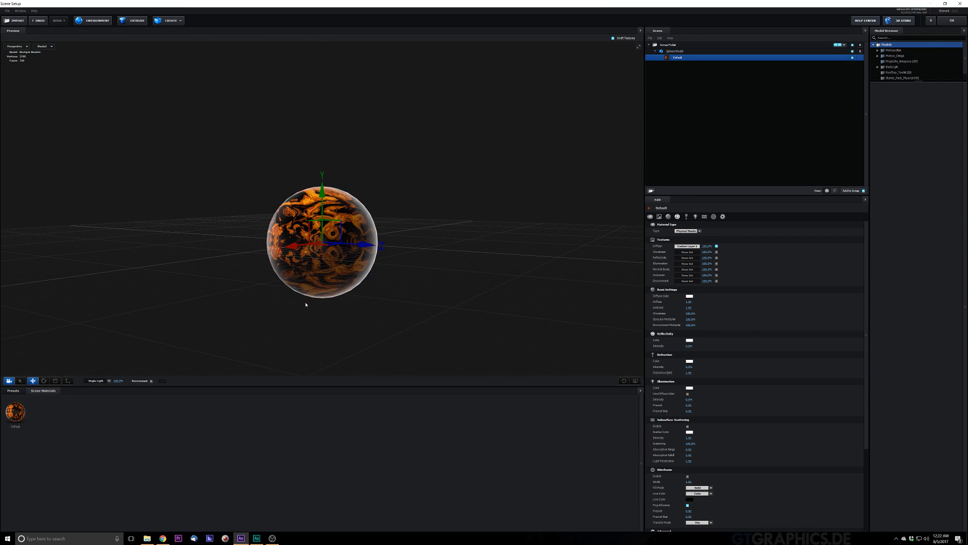
{"action": "left_click", "coordinate": [952, 20]}
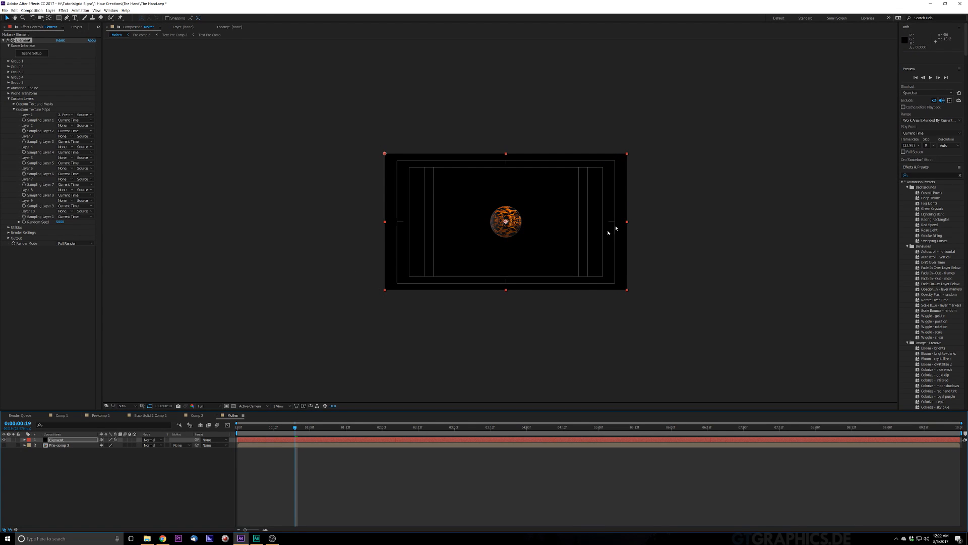
Reopen Element's Scene Setup and set the sphere material's Glossiness to 0%.
{"action": "scroll", "coordinate": [506, 224], "scroll_direction": "up", "scroll_amount": 4}
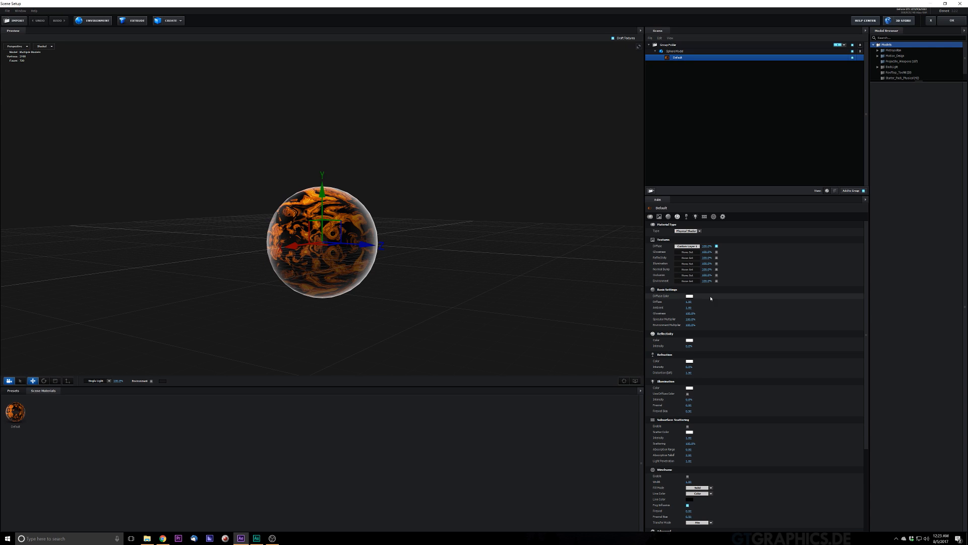
{"action": "left_click_drag", "start_coordinate": [691, 325], "coordinate": [533, 350]}
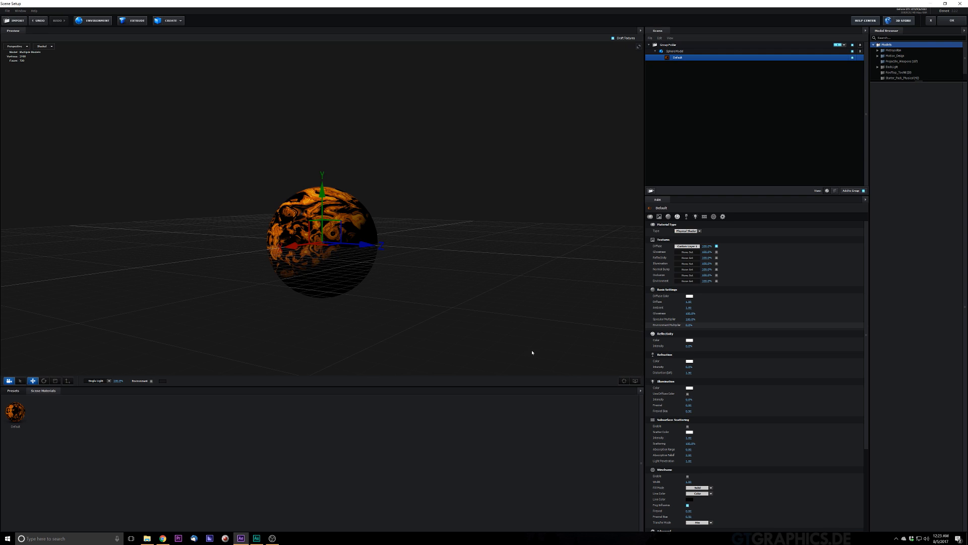
{"action": "key", "text": "ctrl+z"}
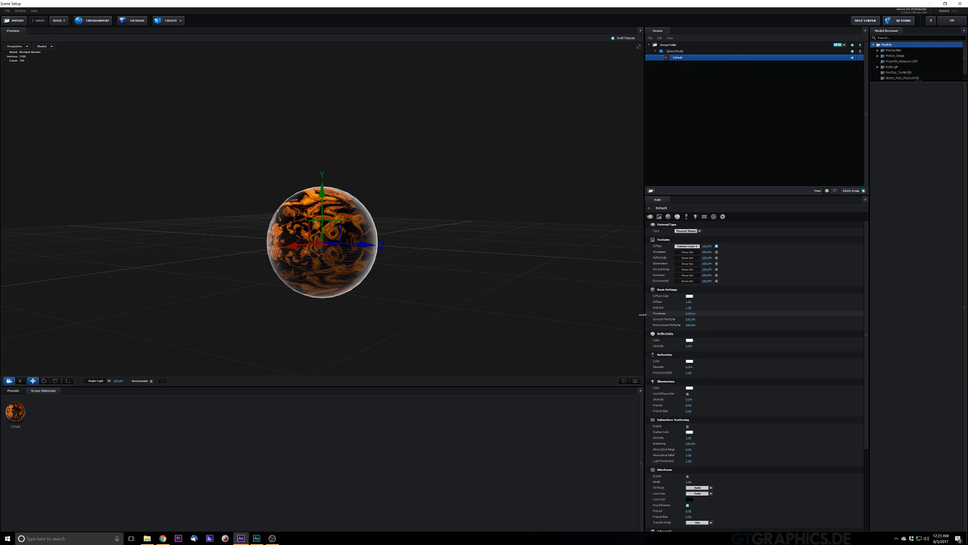
{"action": "left_click_drag", "start_coordinate": [690, 313], "coordinate": [585, 353]}
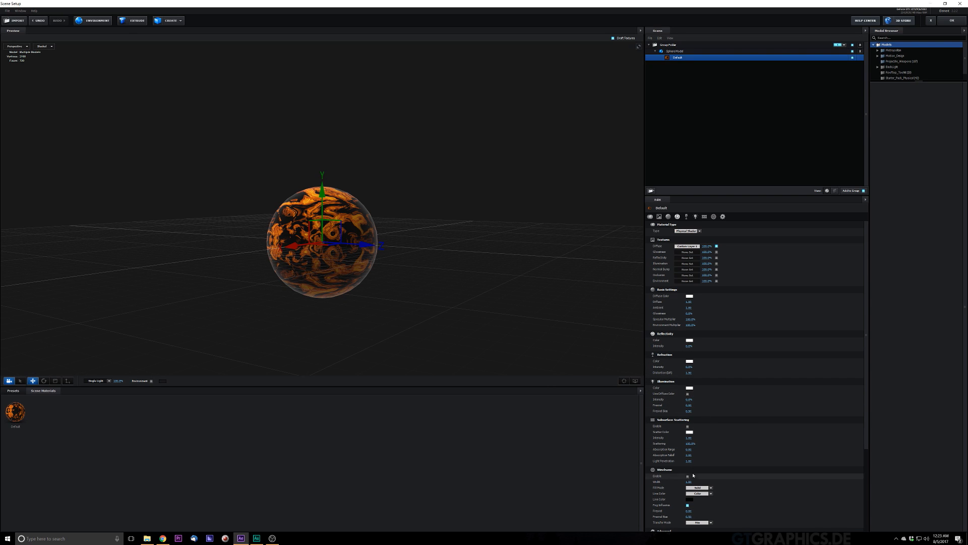
Turn on Use Diffuse Color in the material's Illumination settings, raise the illumination Intensity, and apply the scene.
{"action": "left_click", "coordinate": [688, 394]}
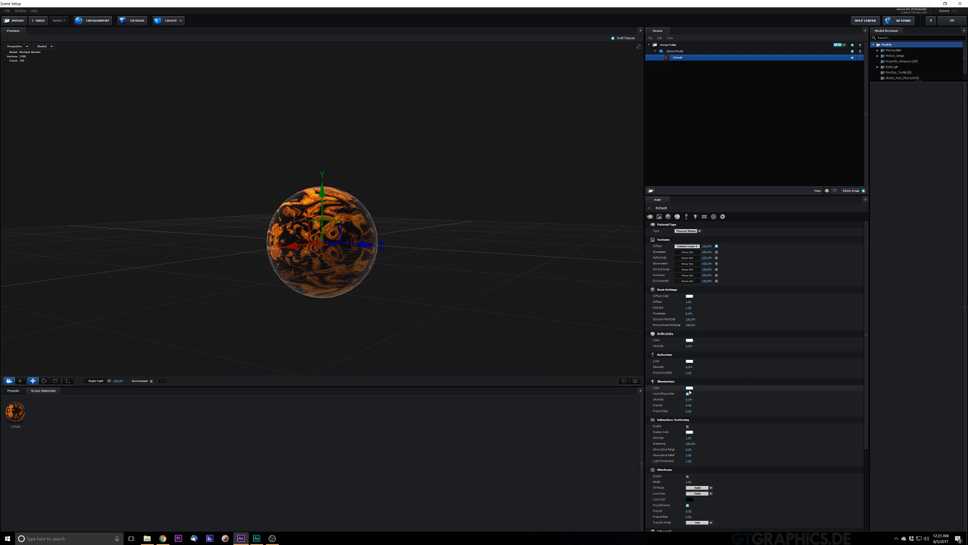
{"action": "left_click", "coordinate": [690, 388]}
{"action": "left_click", "coordinate": [730, 426]}
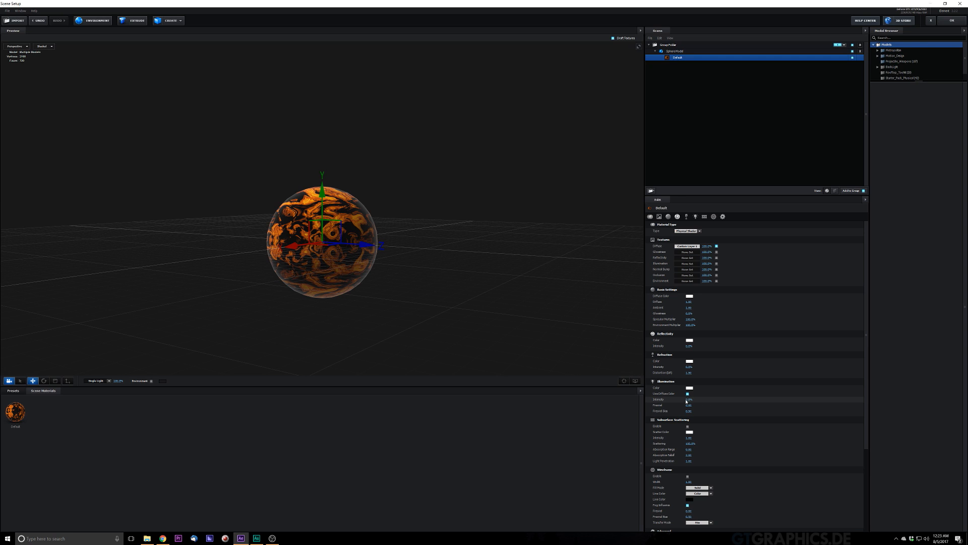
{"action": "left_click_drag", "start_coordinate": [690, 399], "coordinate": [735, 402]}
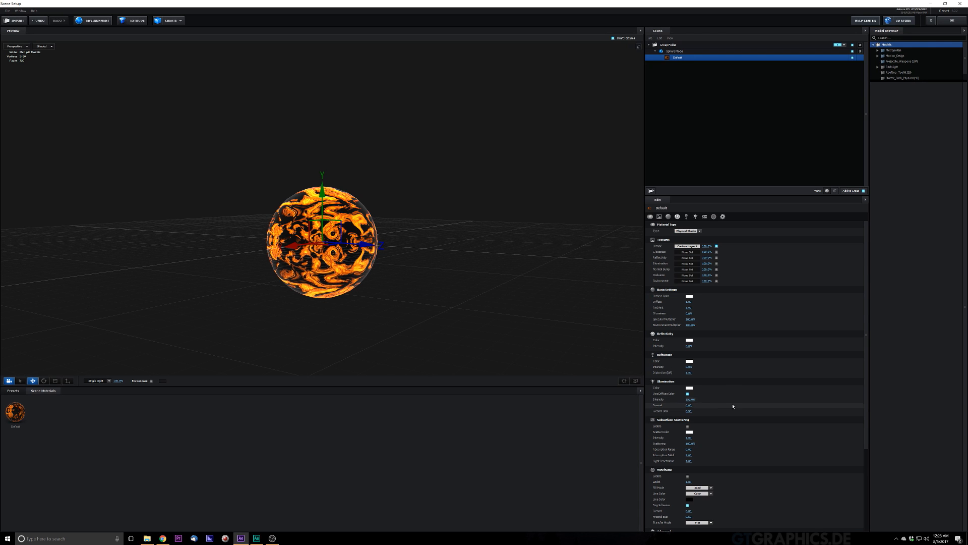
{"action": "left_click", "coordinate": [948, 21]}
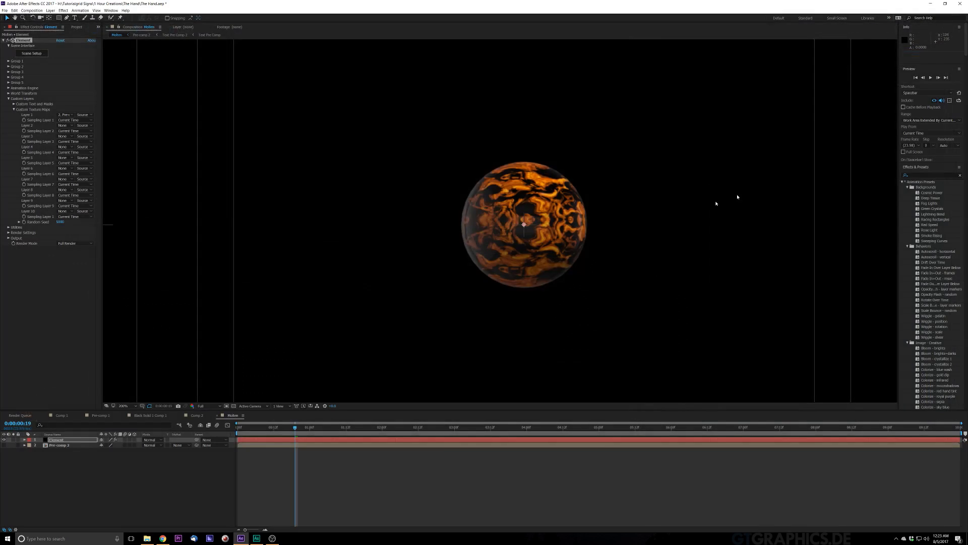
Enable Glow in the Element effect's Render Settings.
{"action": "scroll", "coordinate": [545, 212], "scroll_direction": "down", "scroll_amount": 1}
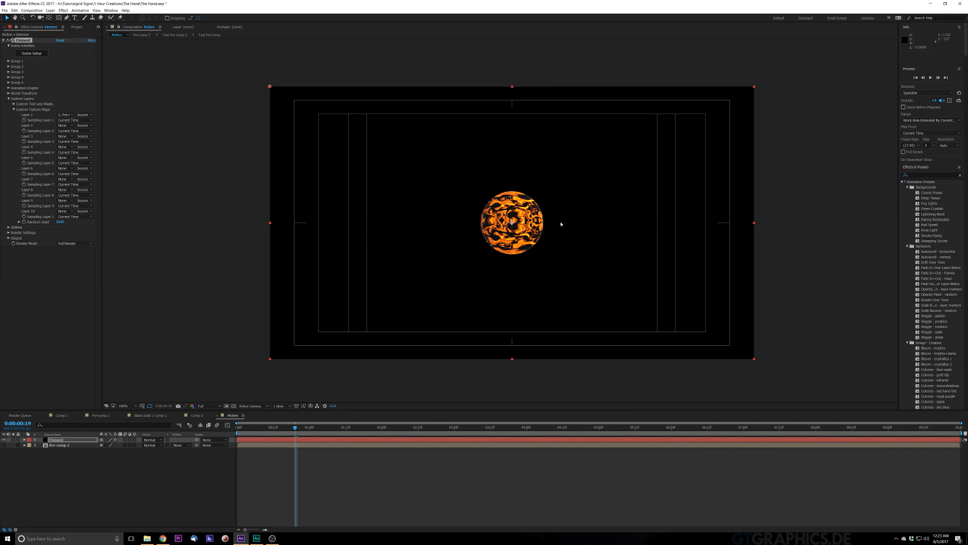
{"action": "scroll", "coordinate": [562, 226], "scroll_direction": "up", "scroll_amount": 1}
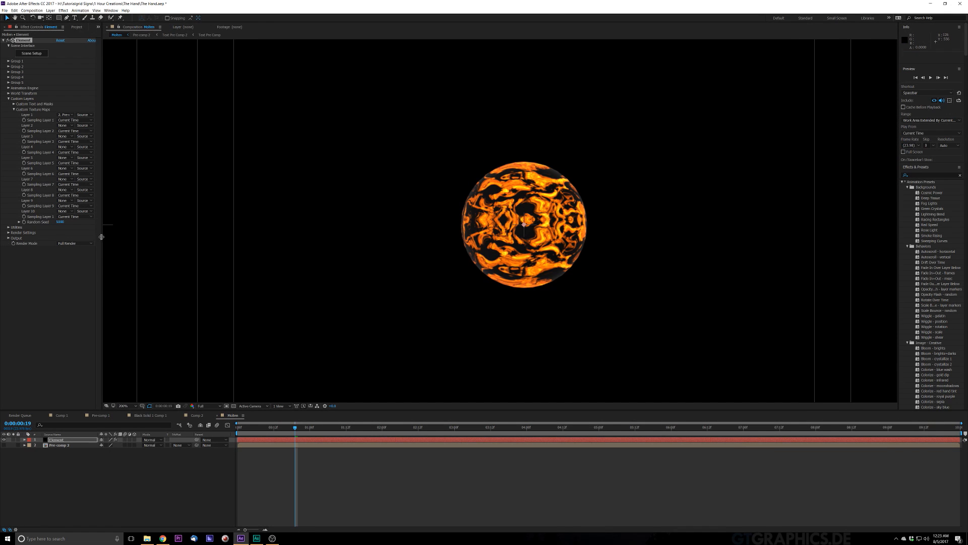
{"action": "left_click", "coordinate": [9, 61]}
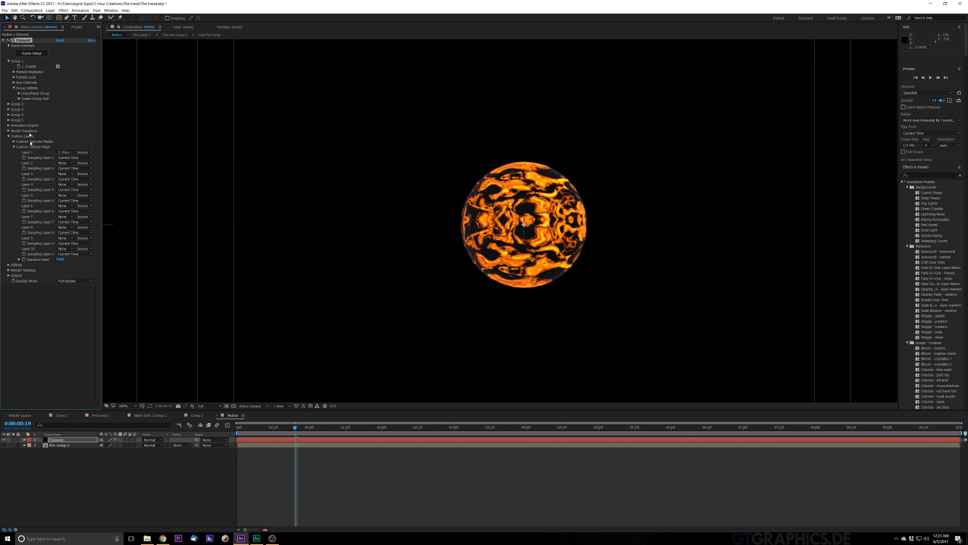
{"action": "left_click", "coordinate": [9, 271]}
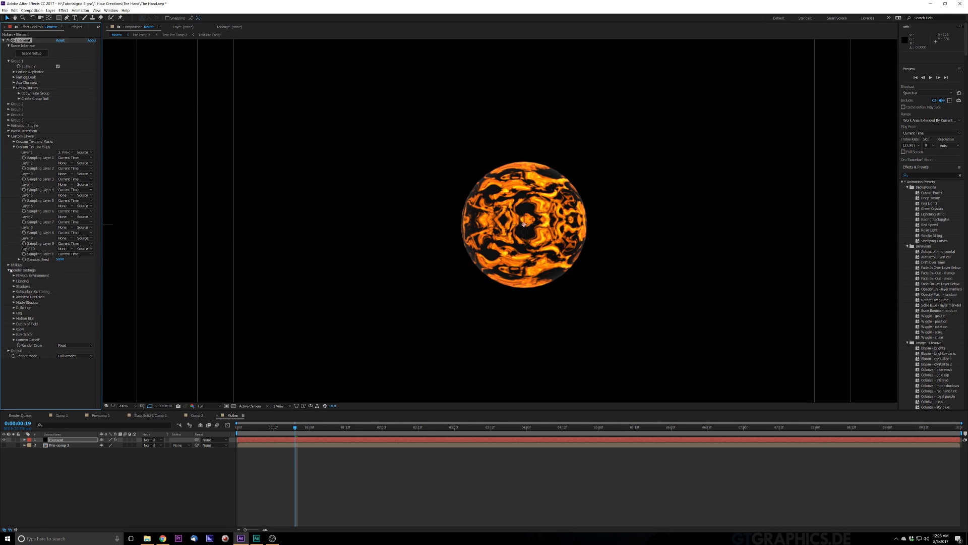
{"action": "left_click", "coordinate": [15, 329]}
{"action": "left_click", "coordinate": [58, 326]}
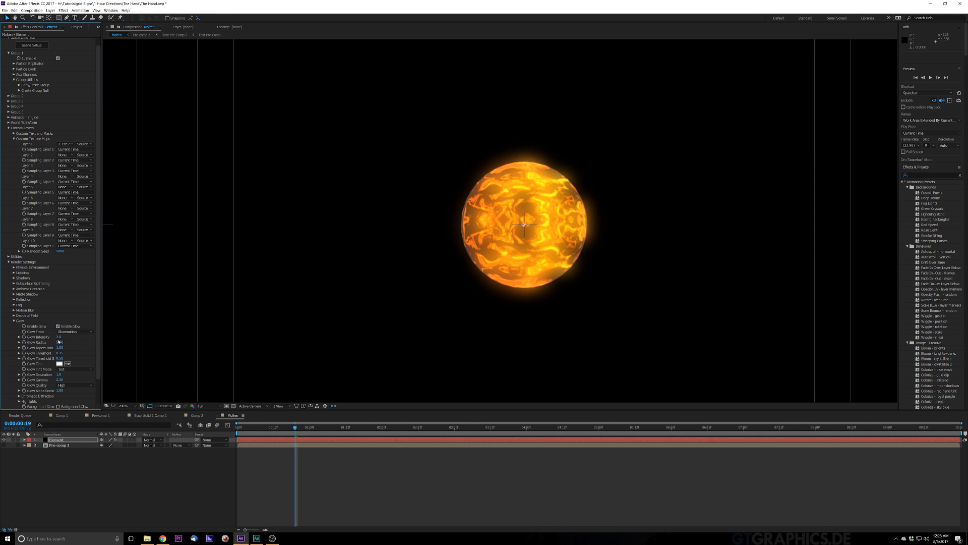
Widen the Glow Radius, set Glow Intensity to 7.7, and enable Background Glow for the Element effect.
{"action": "left_click_drag", "start_coordinate": [59, 337], "coordinate": [63, 338]}
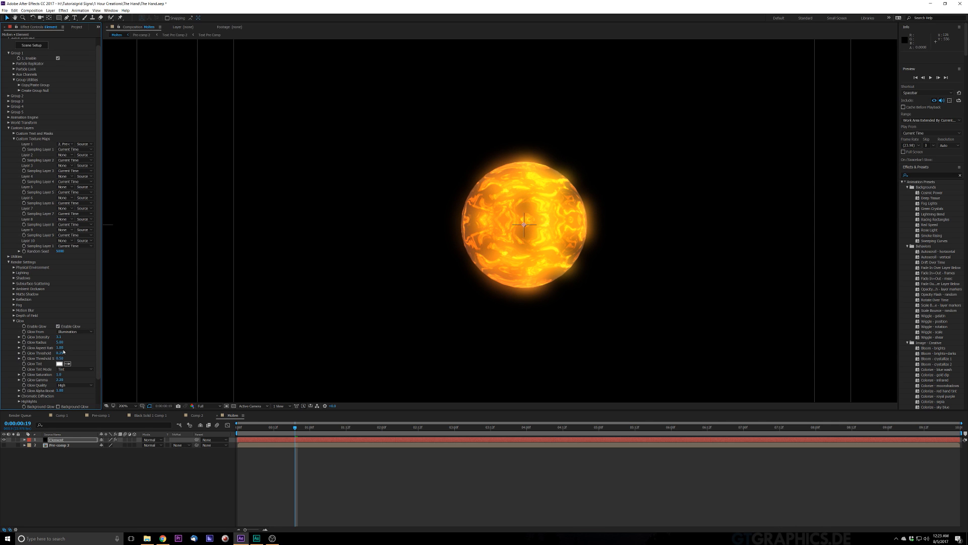
{"action": "left_click_drag", "start_coordinate": [148, 344], "coordinate": [371, 345]}
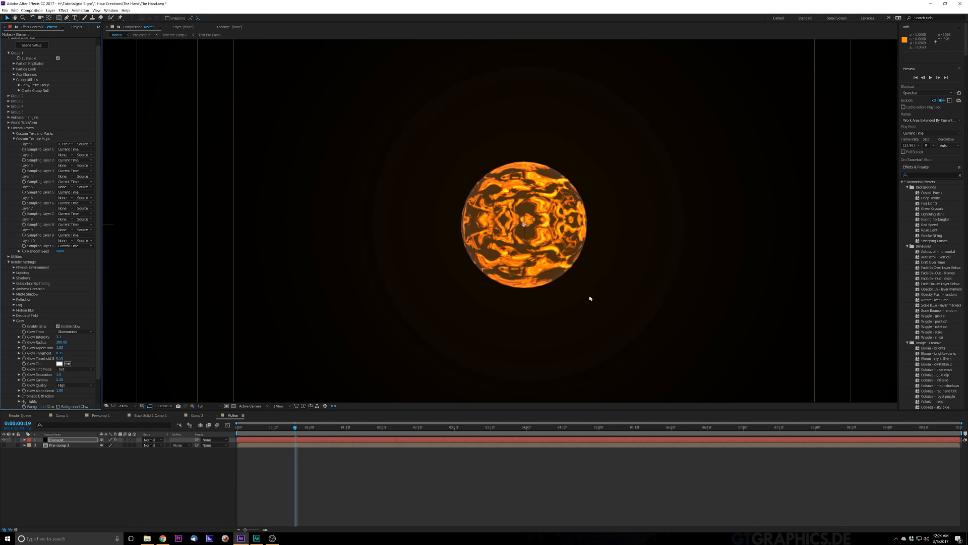
{"action": "left_click_drag", "start_coordinate": [61, 342], "coordinate": [132, 502]}
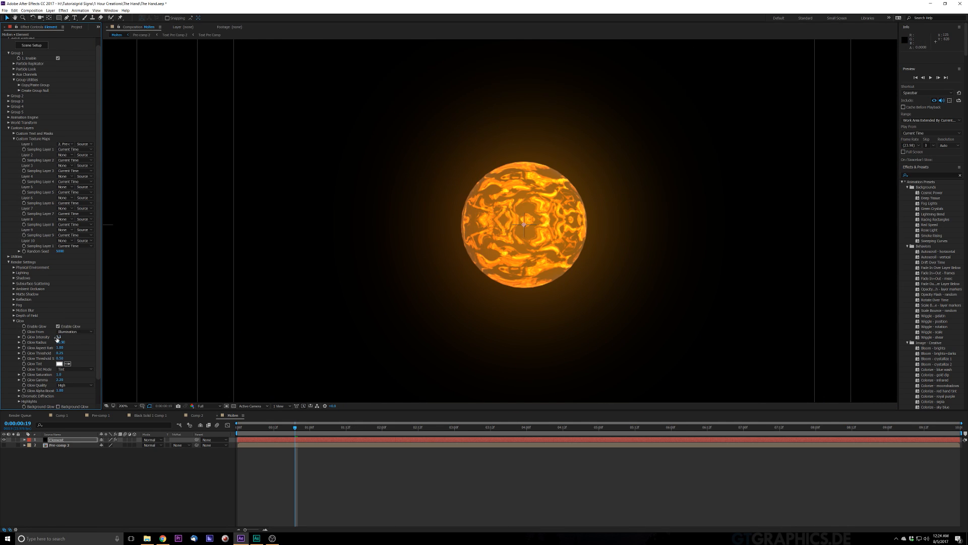
{"action": "left_click_drag", "start_coordinate": [57, 337], "coordinate": [81, 336]}
{"action": "left_click", "coordinate": [58, 406]}
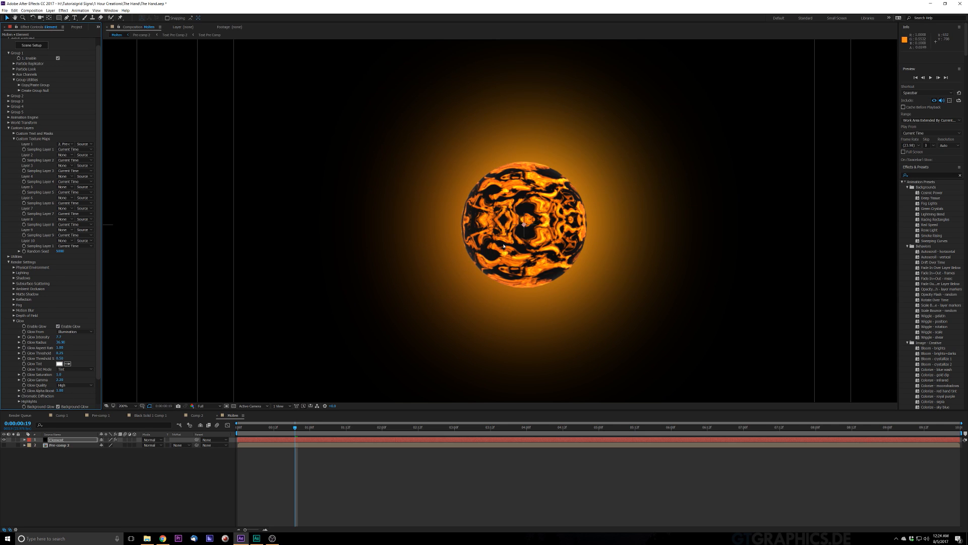
Raise the glow's Highlights intensity to 1.1 and turn Background Glow off.
{"action": "scroll", "coordinate": [318, 252], "scroll_direction": "down", "scroll_amount": 1}
{"action": "scroll", "coordinate": [316, 247], "scroll_direction": "up", "scroll_amount": 1}
{"action": "scroll", "coordinate": [93, 273], "scroll_direction": "down", "scroll_amount": 2}
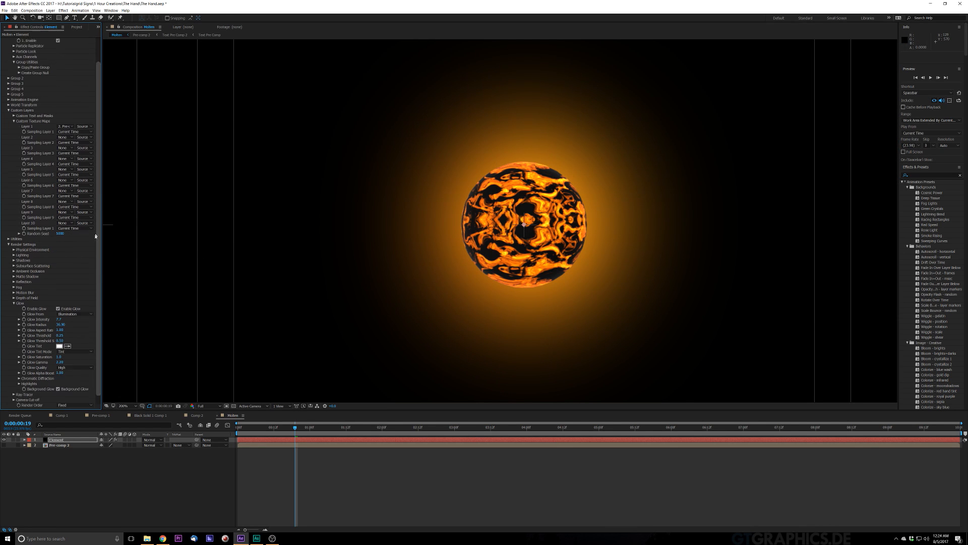
{"action": "left_click", "coordinate": [19, 374]}
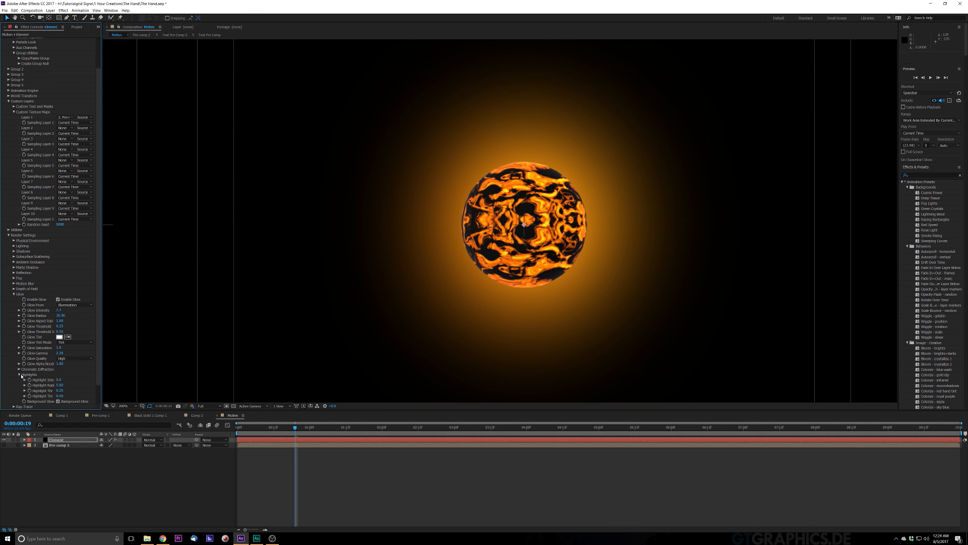
{"action": "left_click_drag", "start_coordinate": [58, 379], "coordinate": [108, 379]}
{"action": "left_click", "coordinate": [74, 401]}
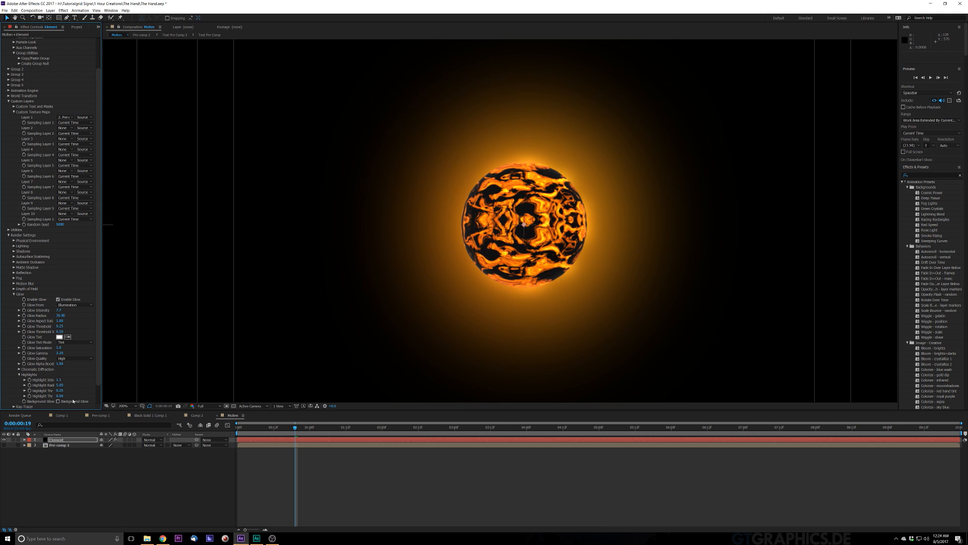
Set Glow Intensity to 0.7 and adjust the glow's Highlights to an intensity of 1.5 with a smaller radius.
{"action": "left_click_drag", "start_coordinate": [62, 317], "coordinate": [39, 318]}
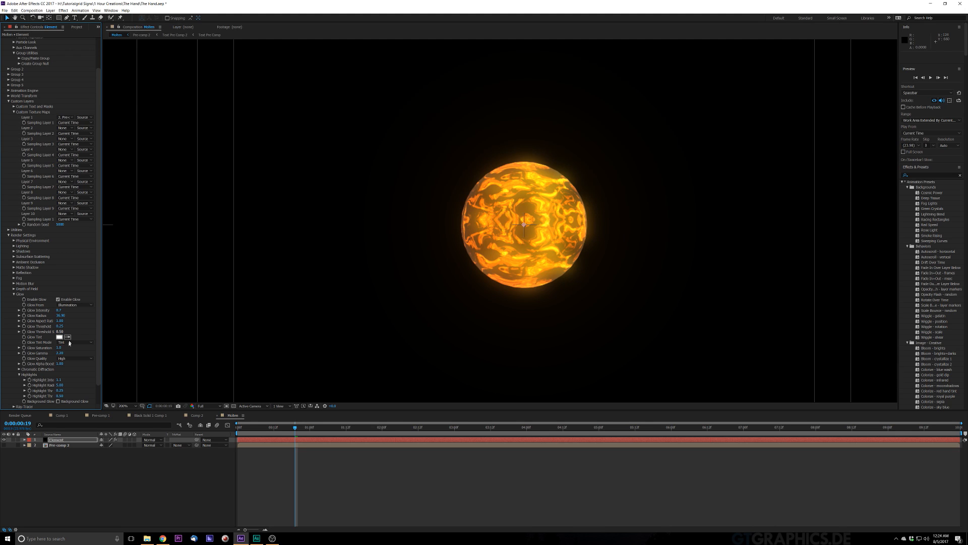
{"action": "mouse_move", "coordinate": [59, 380]}
{"action": "left_mouse_down"}
{"action": "mouse_move", "coordinate": [67, 382]}
{"action": "mouse_move", "coordinate": [45, 391]}
{"action": "left_mouse_up"}
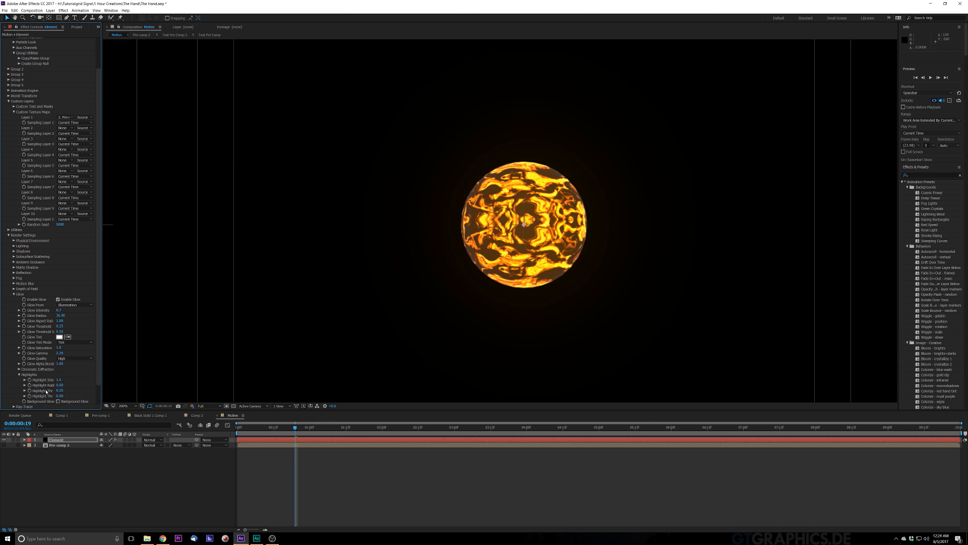
{"action": "scroll", "coordinate": [396, 282], "scroll_direction": "down", "scroll_amount": 1}
{"action": "scroll", "coordinate": [407, 283], "scroll_direction": "up", "scroll_amount": 1}
{"action": "scroll", "coordinate": [408, 283], "scroll_direction": "down", "scroll_amount": 1}
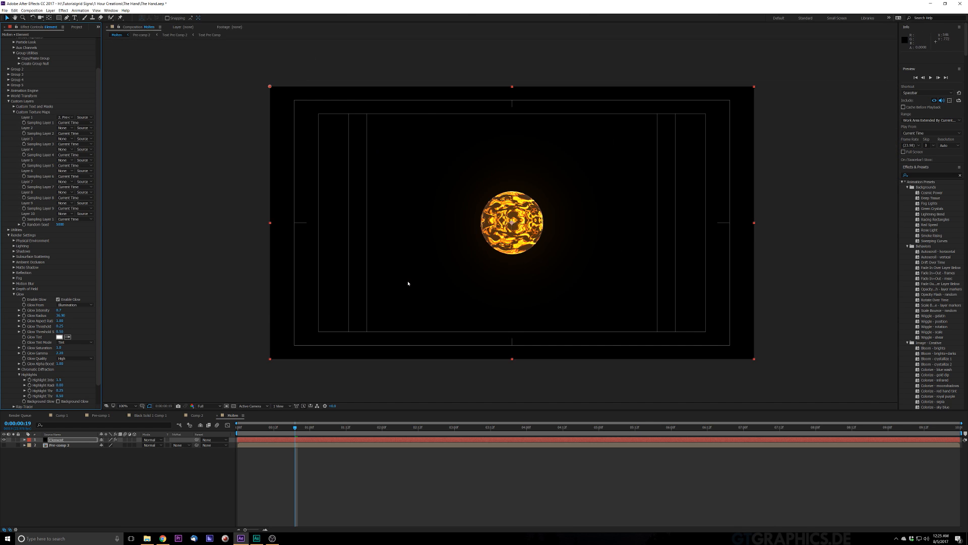
Preview the glowing sphere animation from the start of the composition.
{"action": "left_click", "coordinate": [238, 428]}
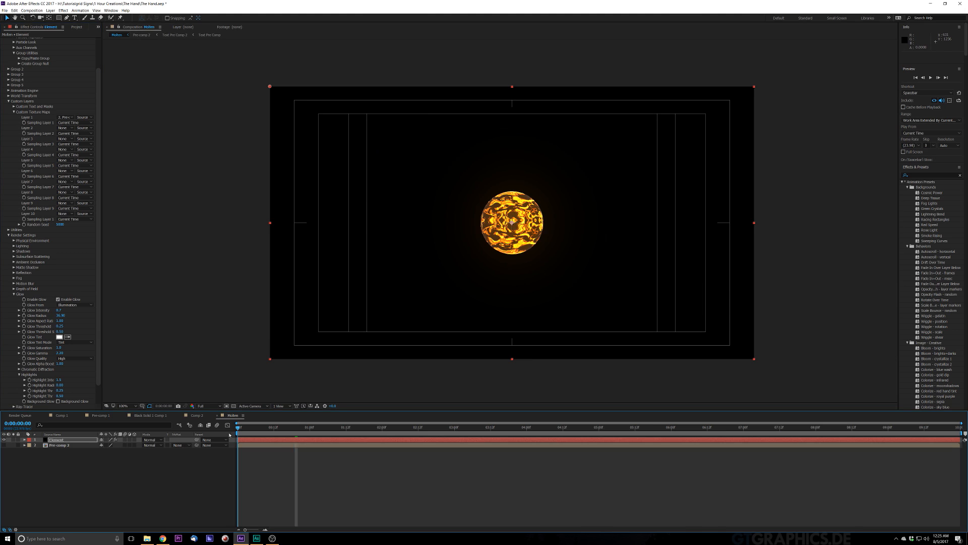
{"action": "key", "text": "space"}
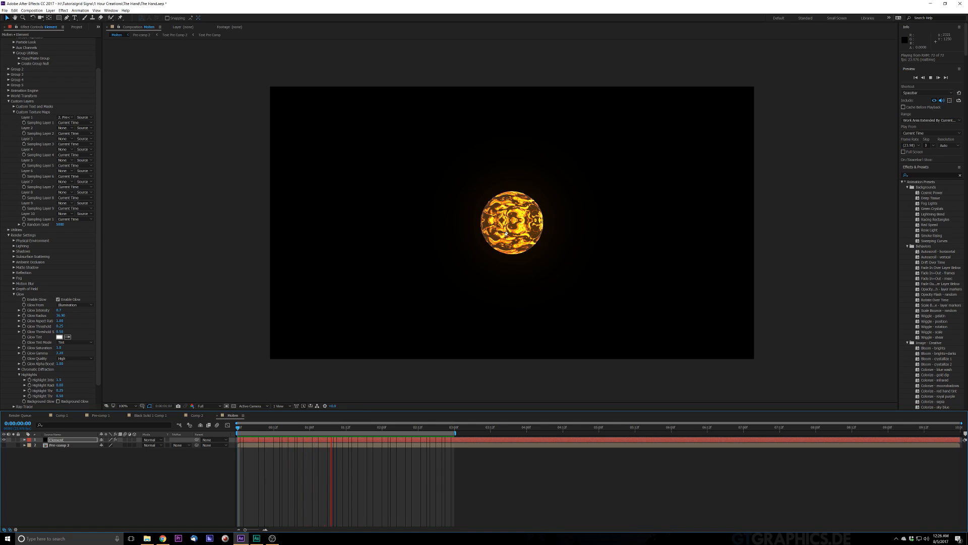
{"action": "key", "text": "space"}
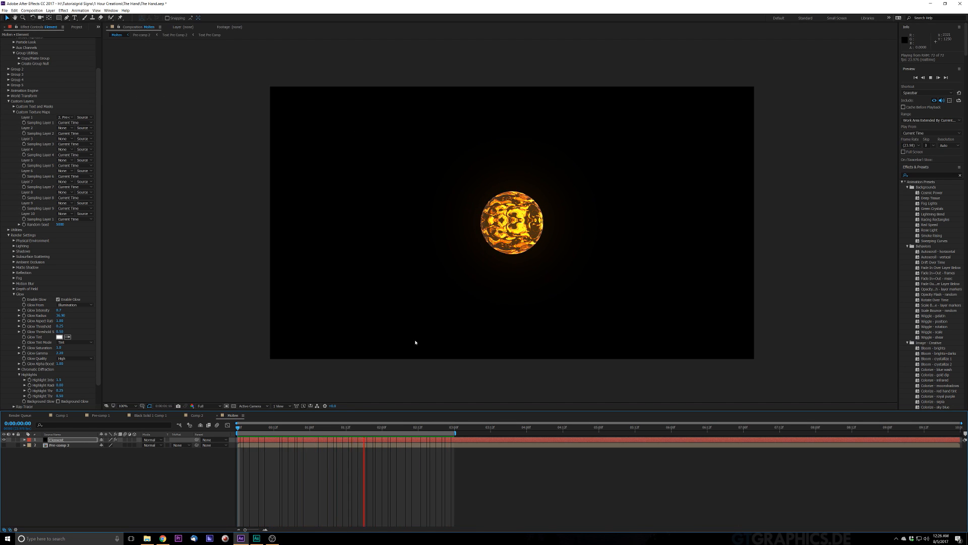
{"action": "key", "text": "space"}
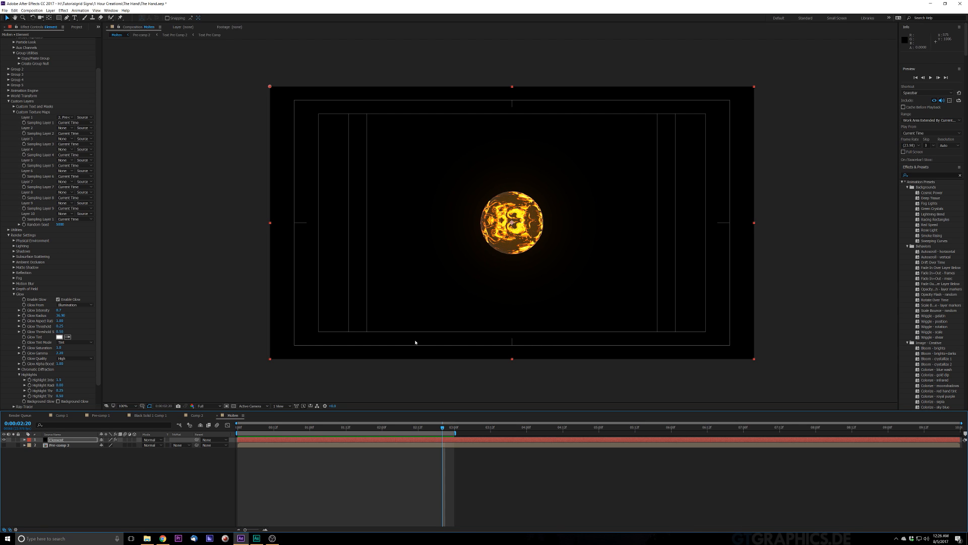